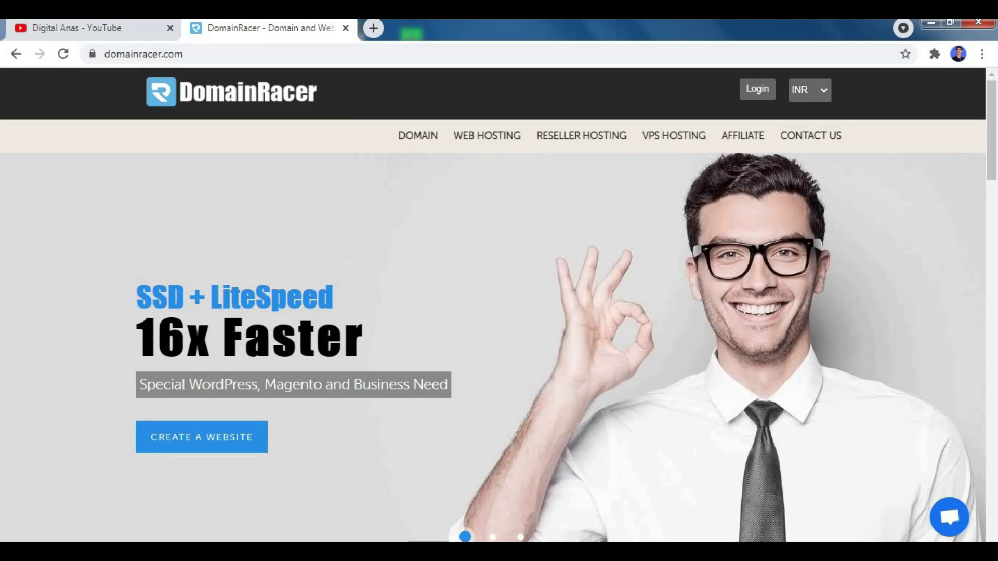
Step: Look through the DomainRacer homepage's domain prices, hosting deals and feature list, highlighting the free SSL certificate entry
scroll(498, 304, "down", 7)
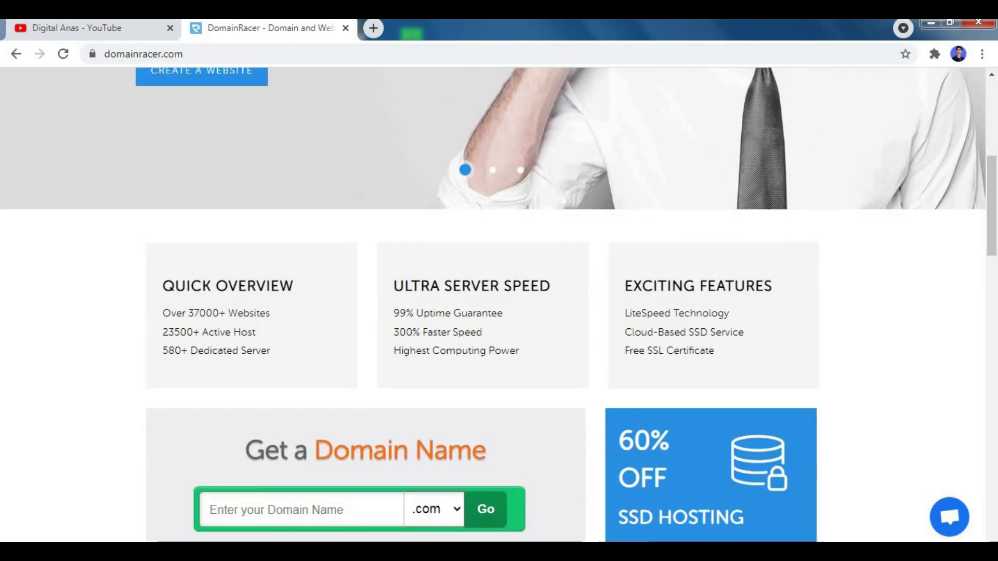
scroll(498, 305, "down", 6)
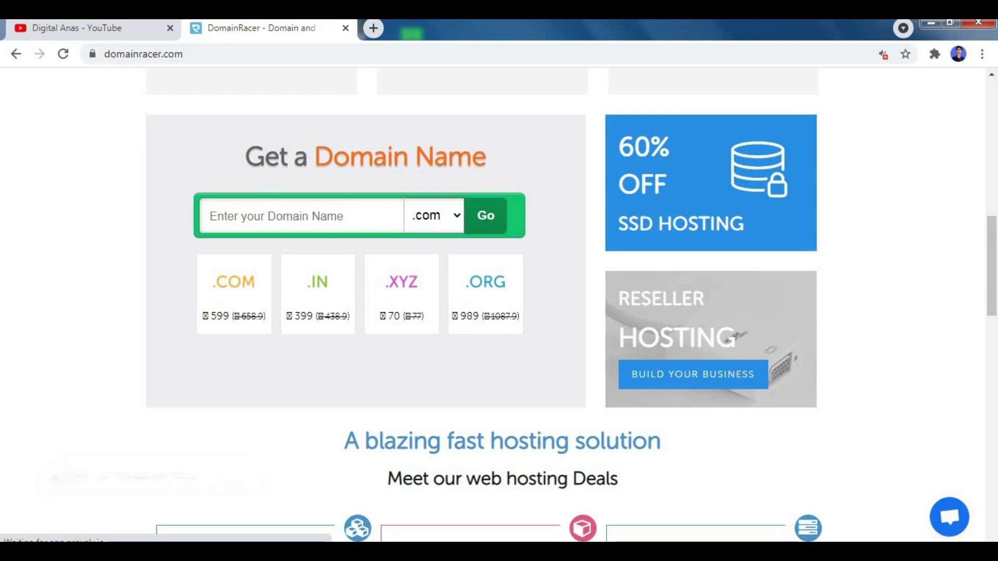
scroll(498, 305, "down", 3)
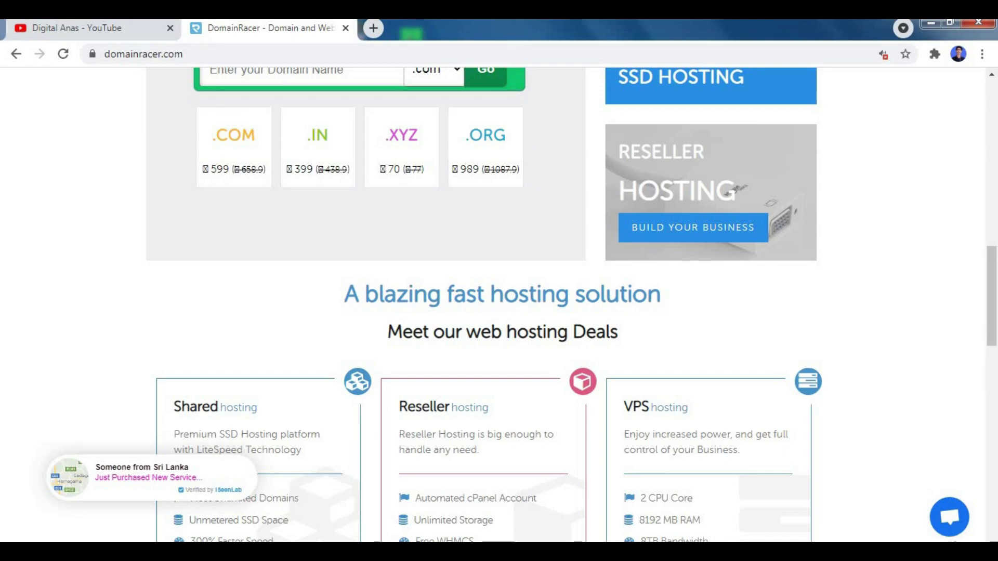
scroll(499, 304, "down", 10)
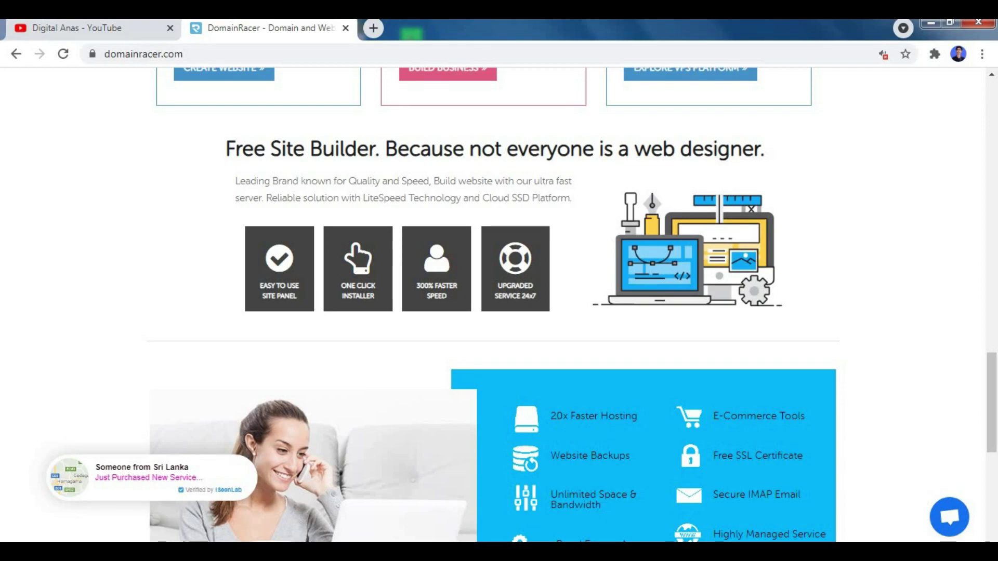
scroll(499, 305, "down", 3)
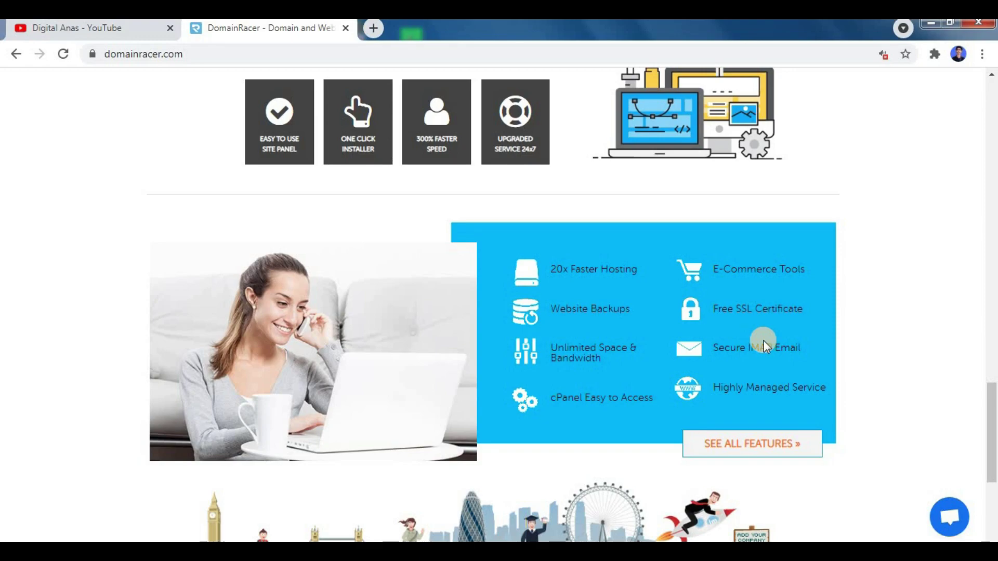
left_click_drag(712, 310, 813, 314)
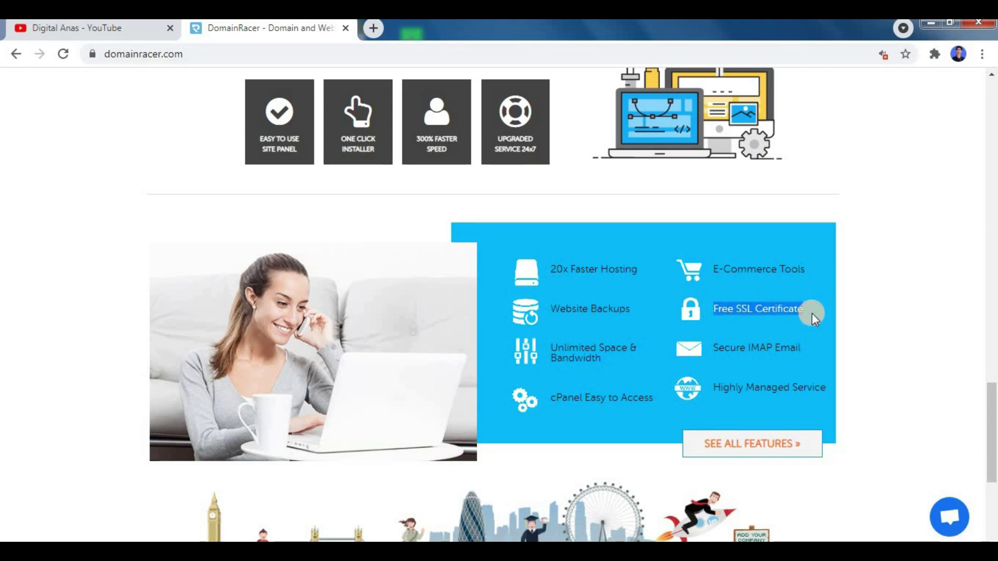
left_click(812, 313)
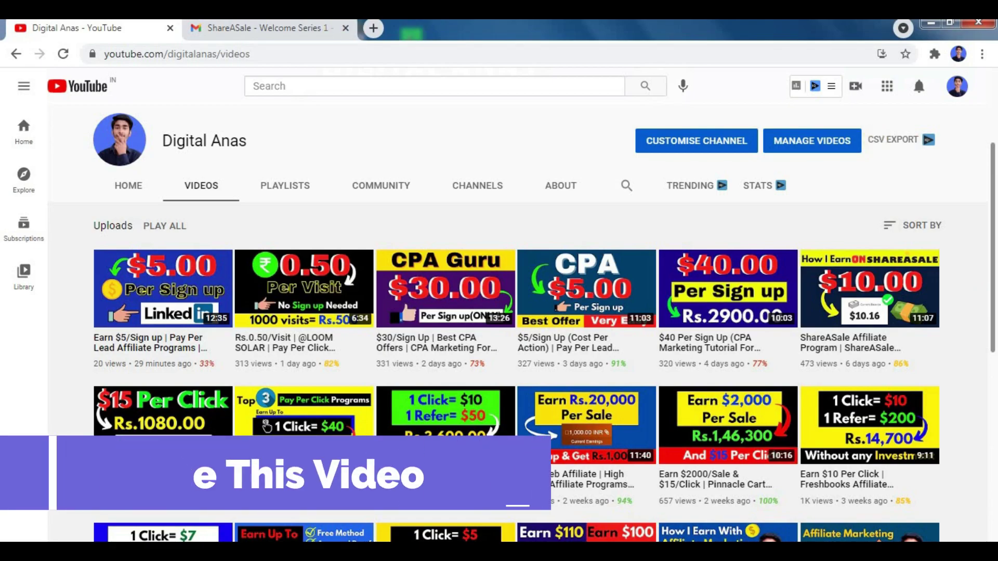
Step: Switch to Gmail and read the ShareASale welcome email, including its introduction and publisher homepage overview
left_click(263, 29)
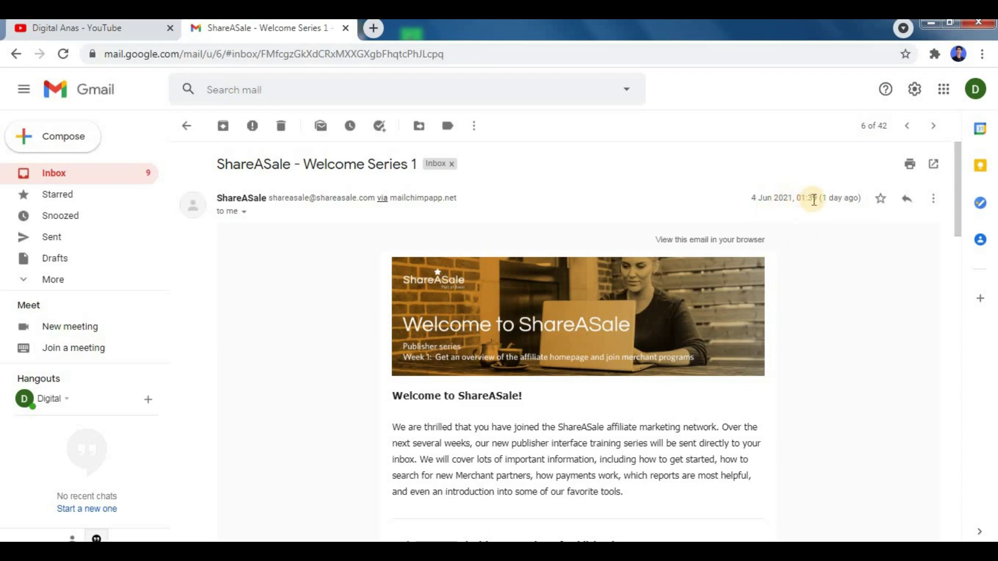
scroll(312, 256, "down", 2)
scroll(312, 256, "up", 2)
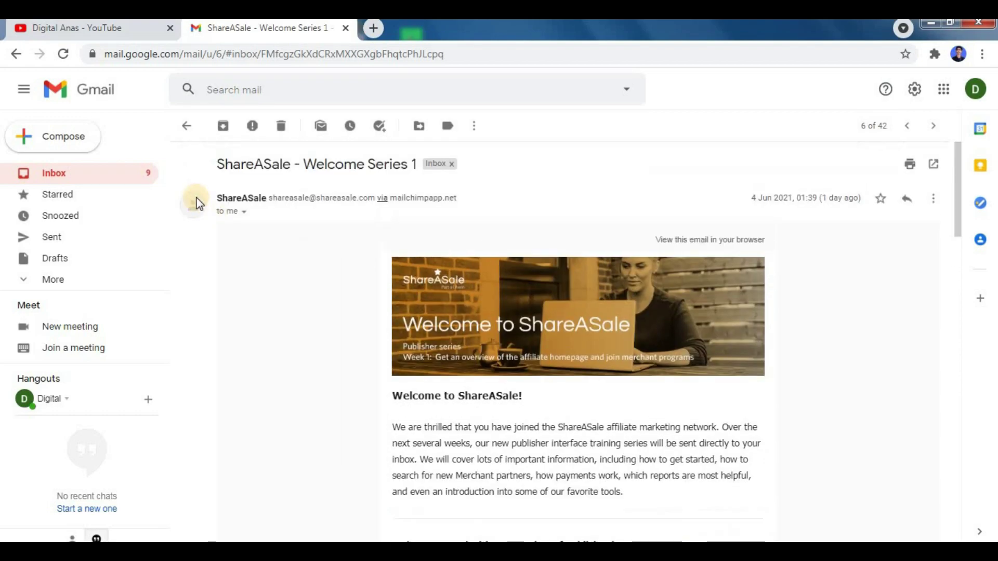
scroll(528, 236, "down", 2)
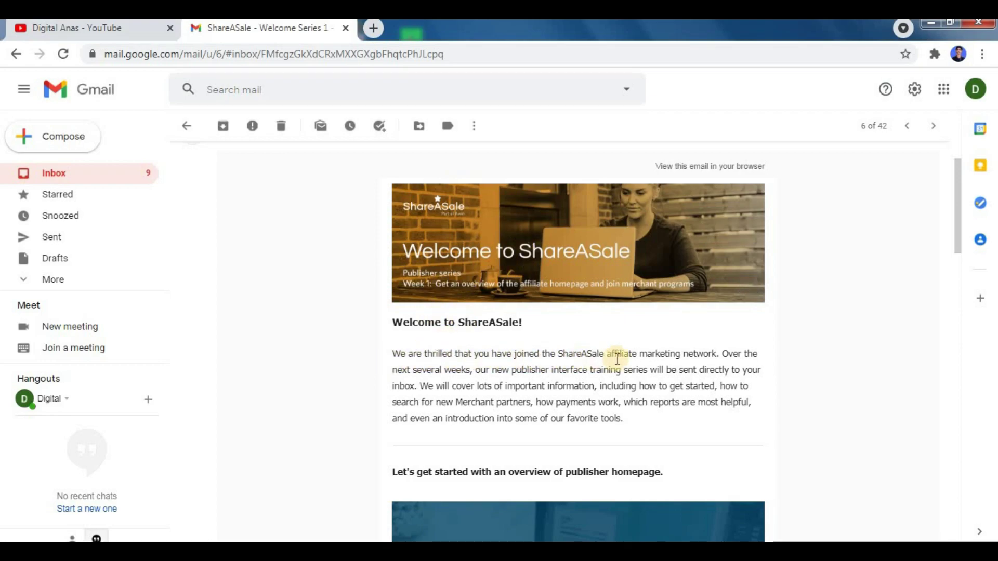
left_click_drag(719, 354, 340, 359)
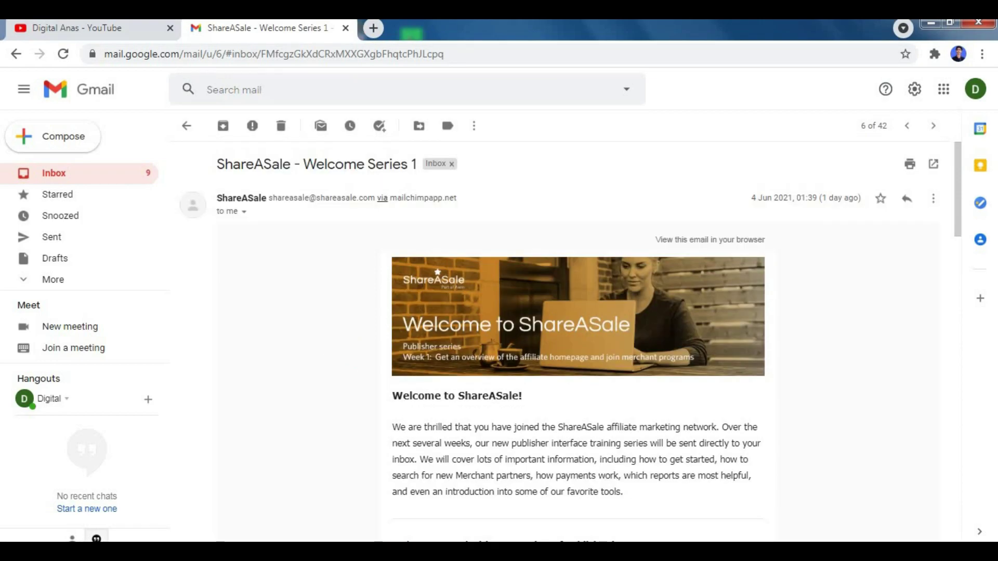
scroll(637, 338, "down", 9)
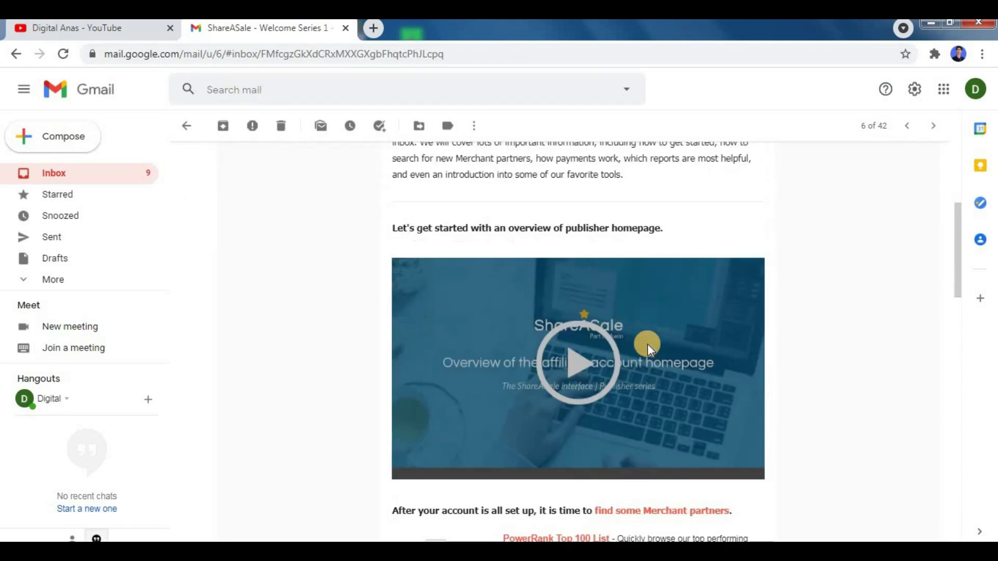
scroll(647, 344, "down", 3)
scroll(646, 285, "up", 4)
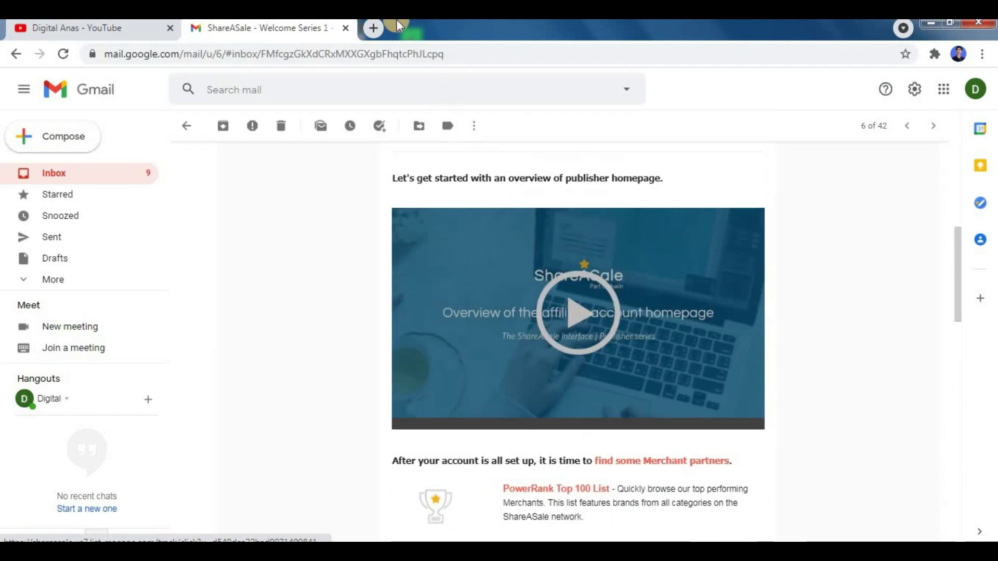
Step: Open the ShareASale affiliate dashboard in a new browser tab and look over its sections
left_click(377, 28)
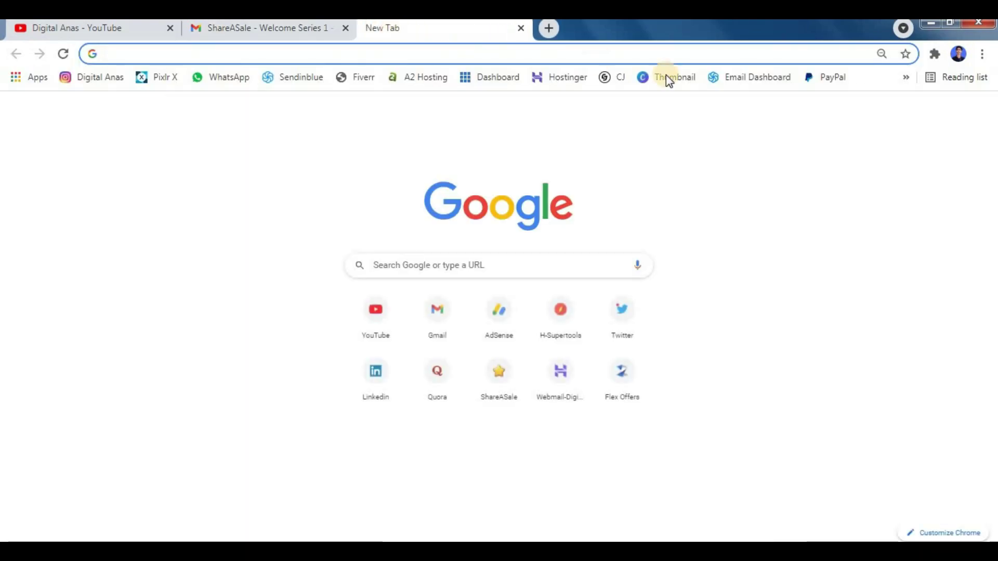
left_click(498, 370)
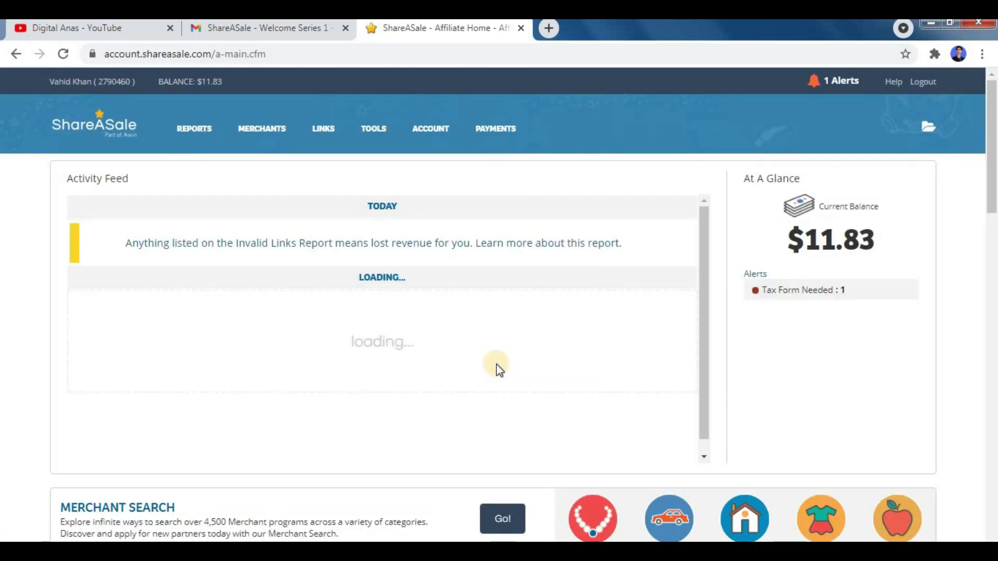
scroll(496, 363, "down", 13)
scroll(994, 278, "up", 6)
scroll(994, 280, "up", 7)
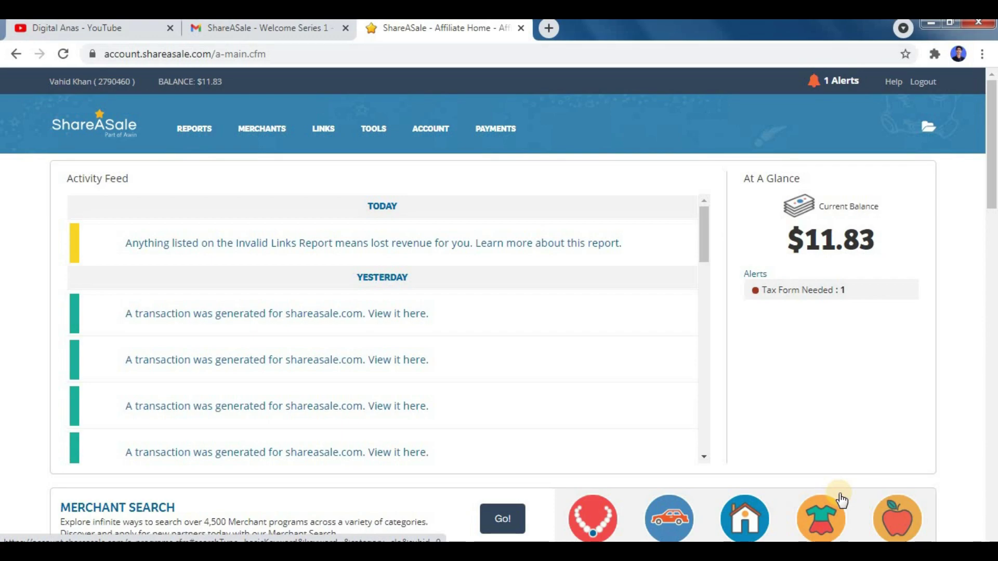
Step: Return to the ShareASale welcome email in Gmail and reread its opening section
left_click(282, 33)
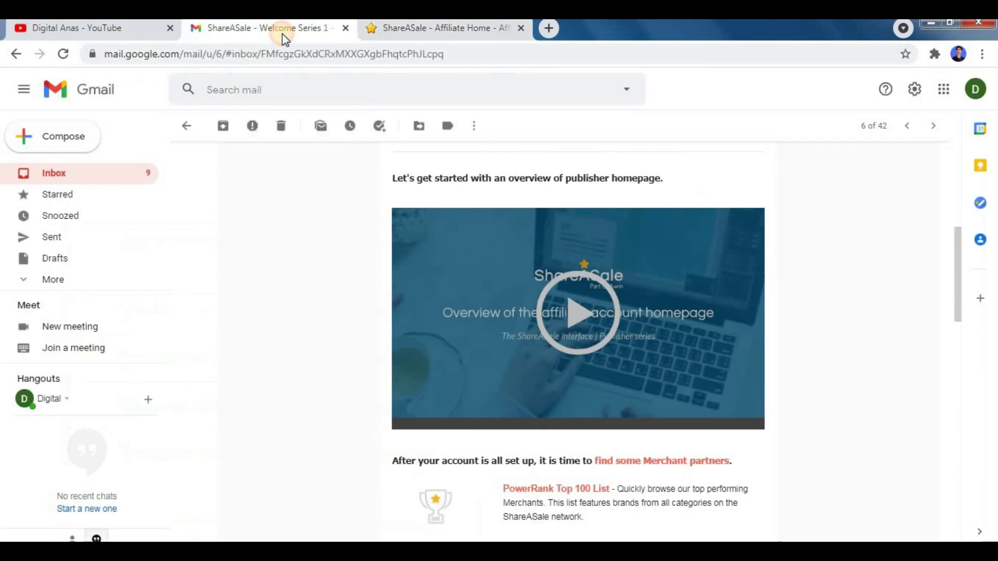
scroll(608, 412, "up", 4)
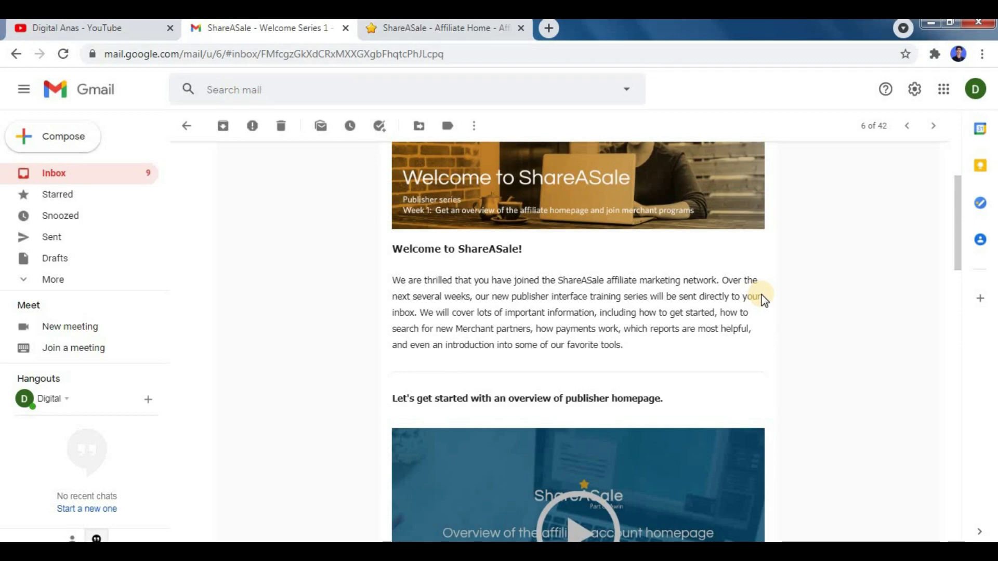
scroll(754, 300, "up", 3)
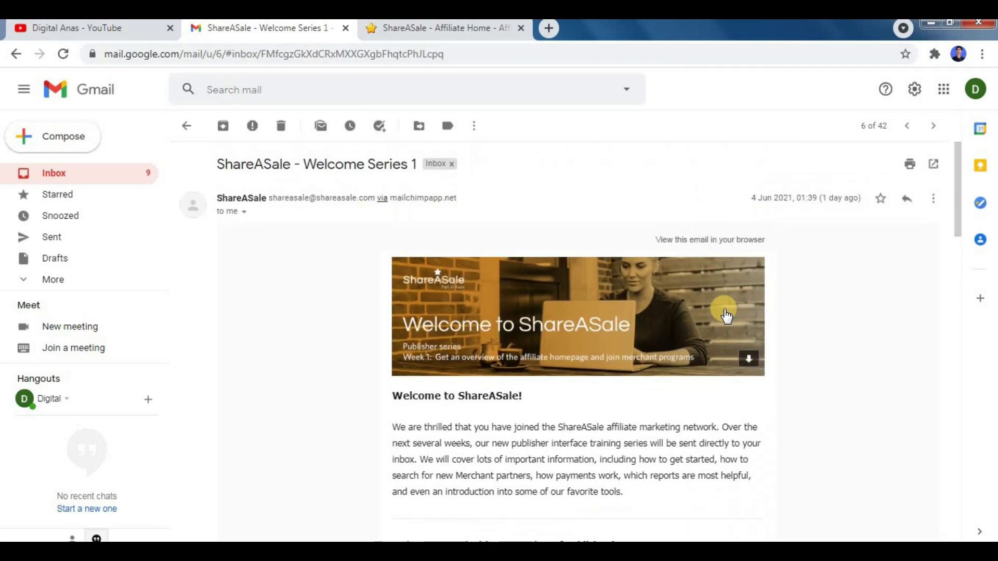
scroll(795, 319, "down", 2)
scroll(799, 320, "down", 3)
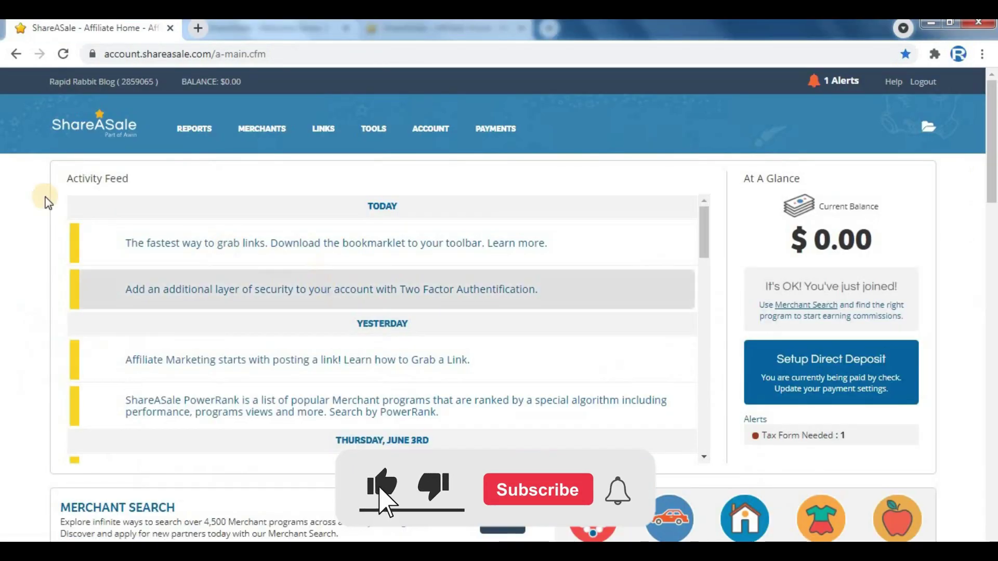
Step: Review the Rapid Rabbit Blog account's ShareASale dashboard, including the current balance, trending merchants, 30-day stats and recent transactions
scroll(837, 258, "down", 10)
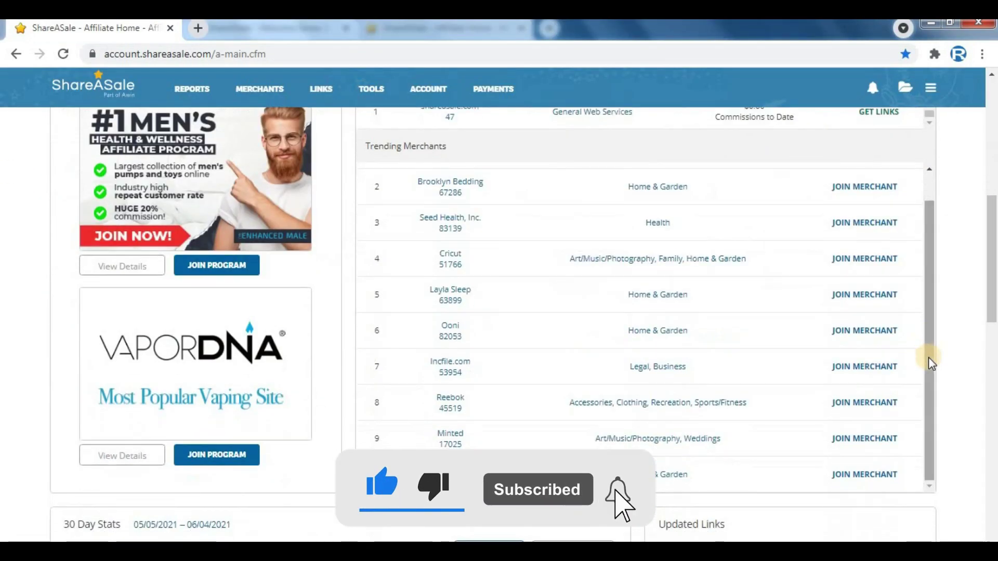
scroll(171, 364, "up", 10)
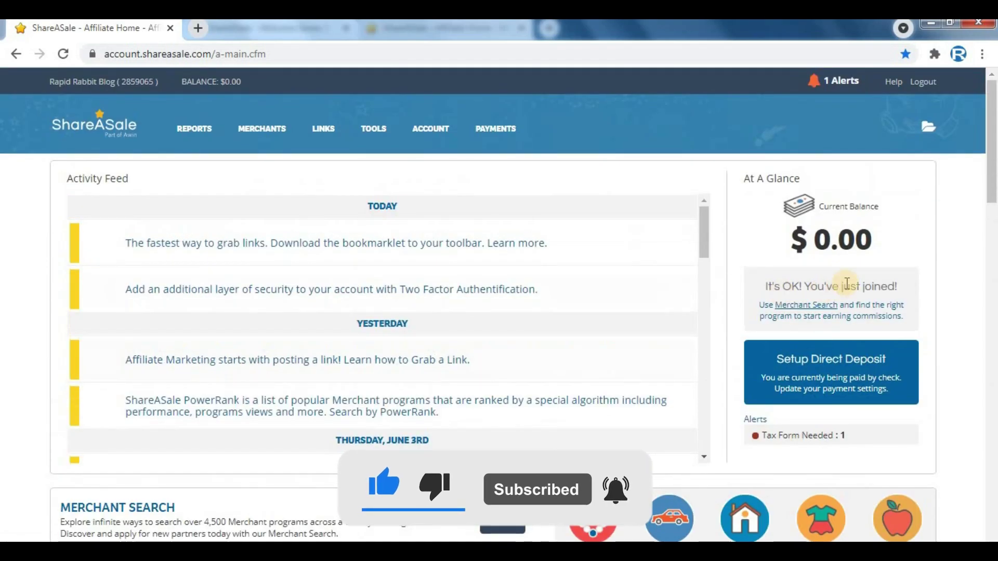
left_click_drag(808, 241, 886, 248)
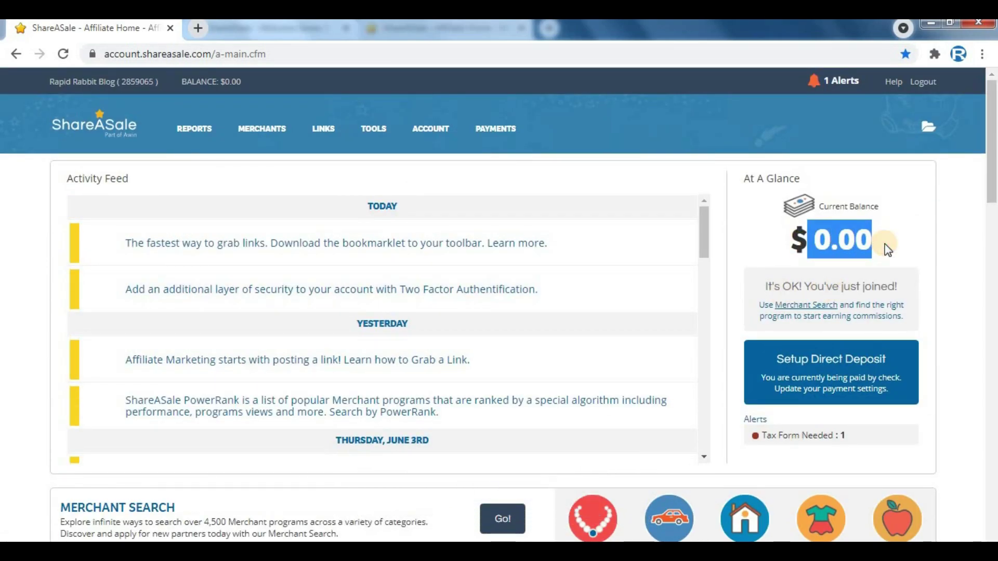
scroll(936, 263, "down", 4)
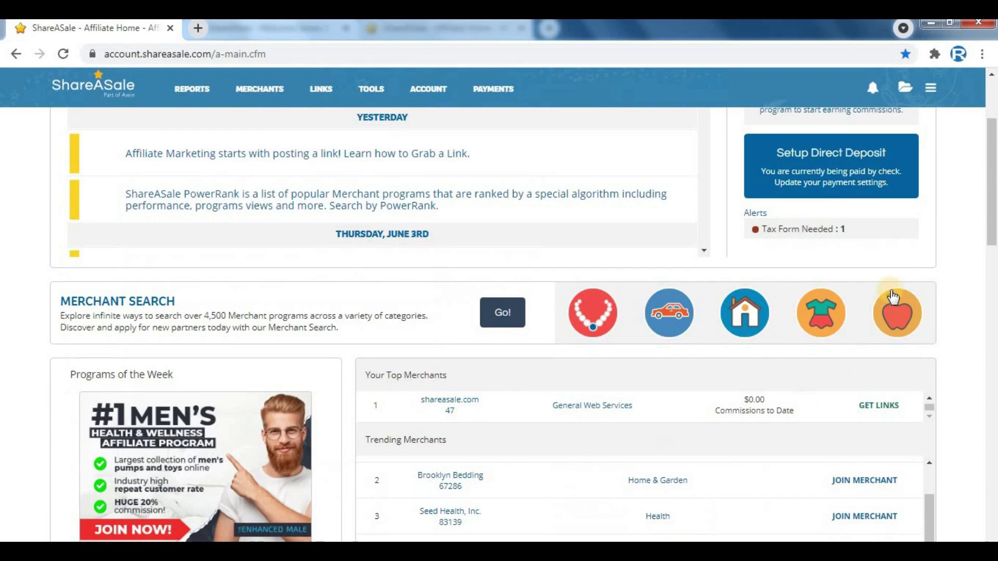
scroll(961, 294, "down", 9)
scroll(960, 293, "up", 7)
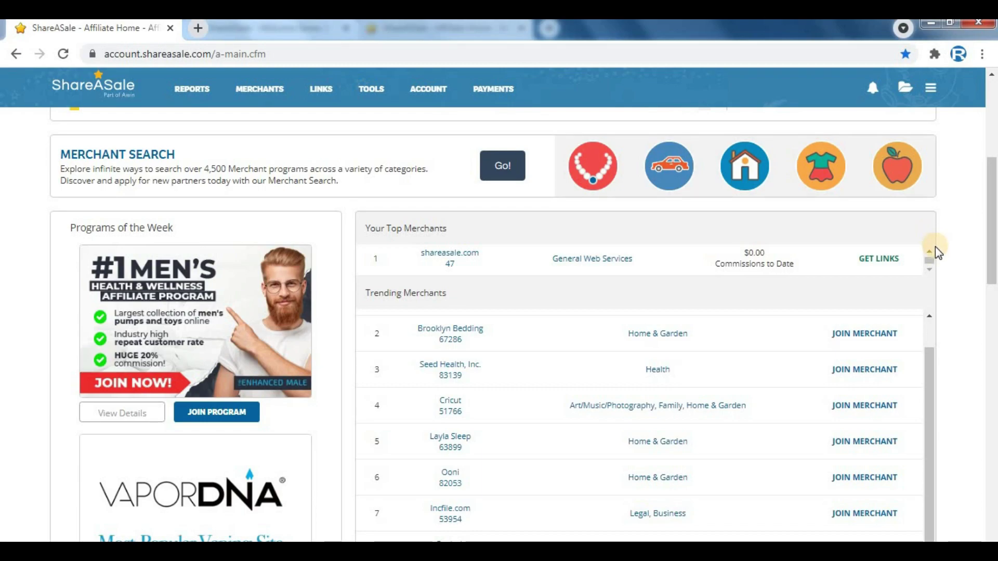
scroll(456, 289, "down", 19)
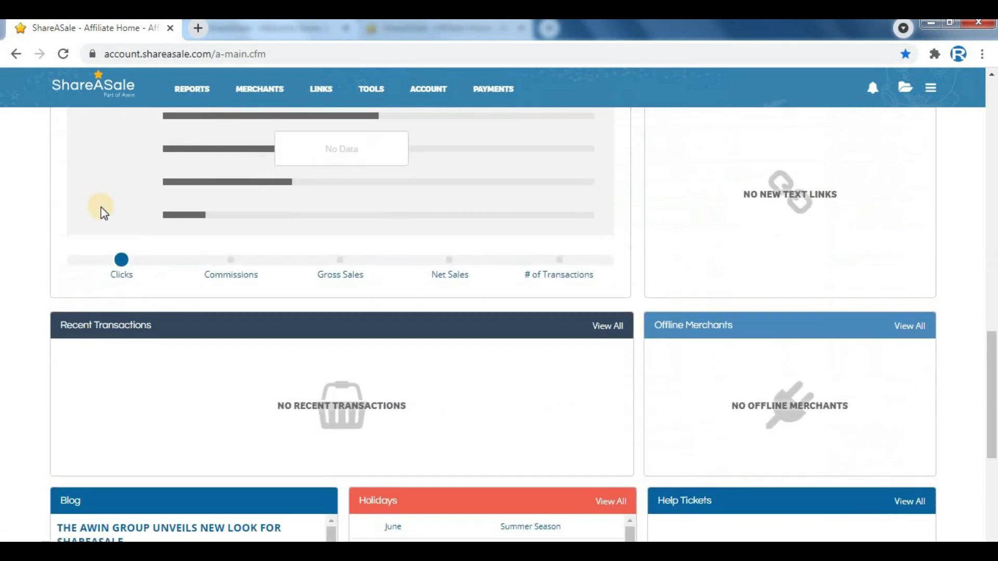
scroll(910, 450, "up", 20)
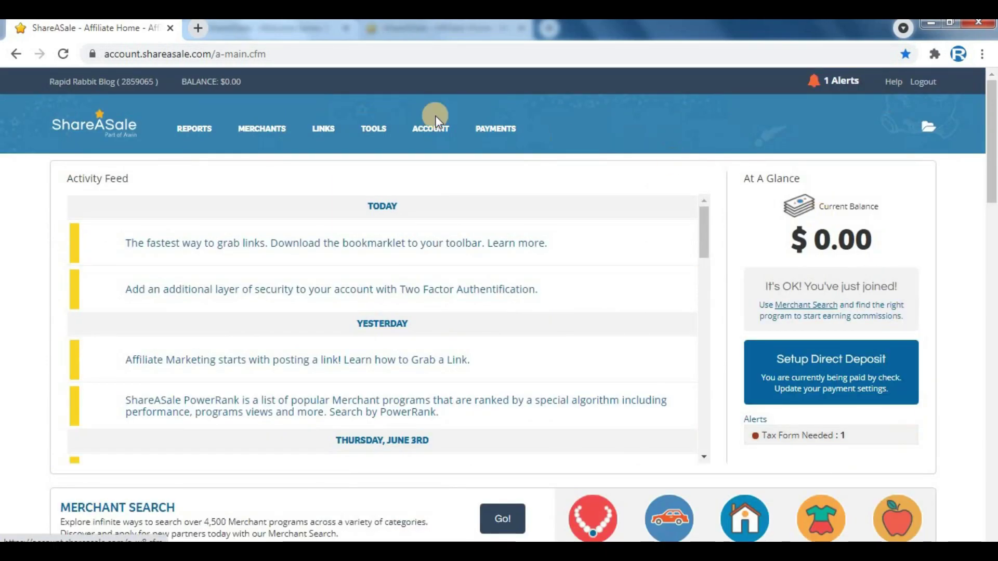
Step: Open the ShareASale account settings and locate the website address listed for Rapid Rabbit Blog
mouse_move(447, 136)
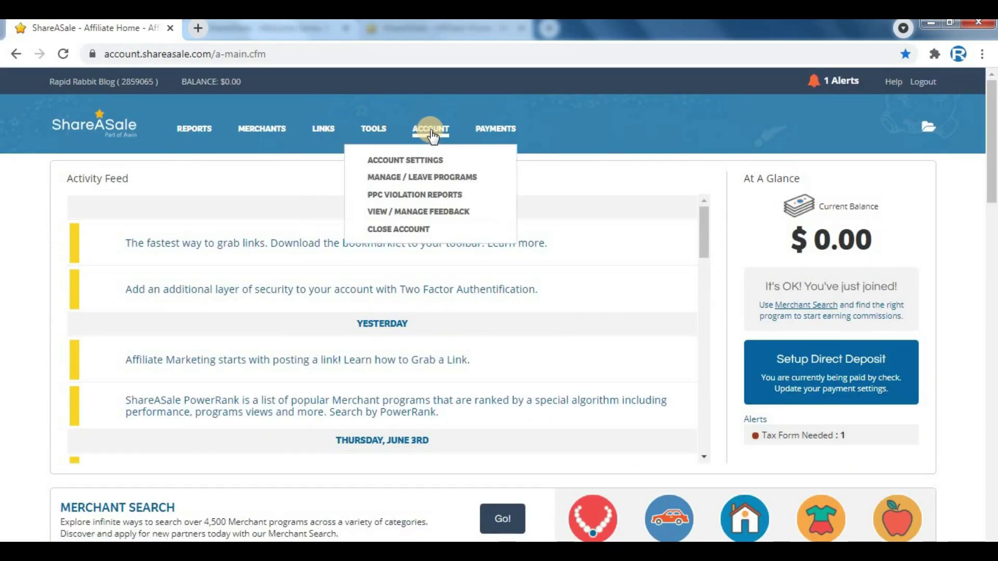
left_click(397, 162)
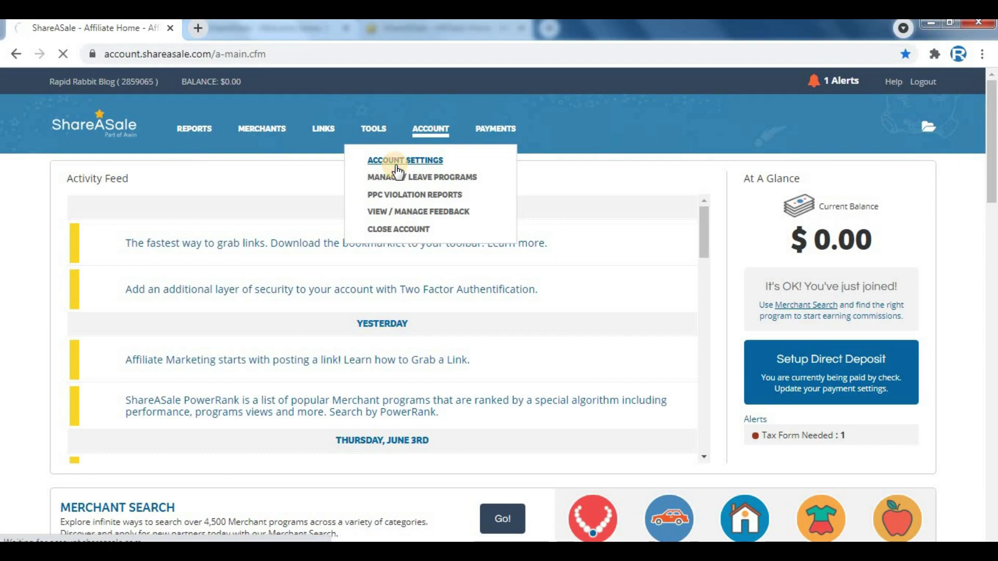
mouse_move(203, 216)
left_mouse_down()
mouse_move(231, 226)
mouse_move(325, 223)
mouse_move(343, 233)
mouse_move(199, 227)
left_mouse_up()
left_click(339, 232)
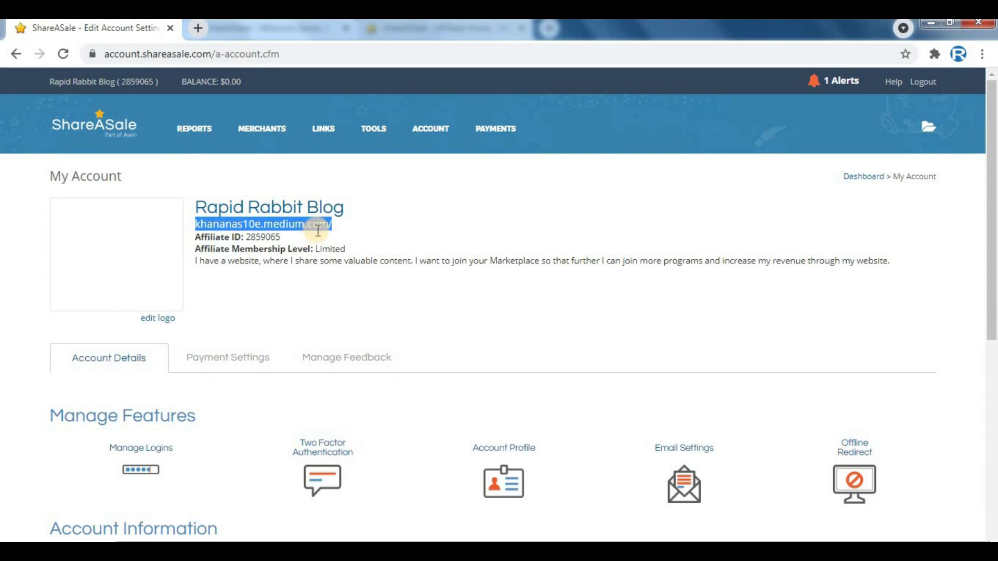
Step: Copy the account's Medium website address and open that site in a new browser tab
left_click_drag(331, 224, 209, 224)
key("ctrl+c")
key("ctrl+t")
key("ctrl+v")
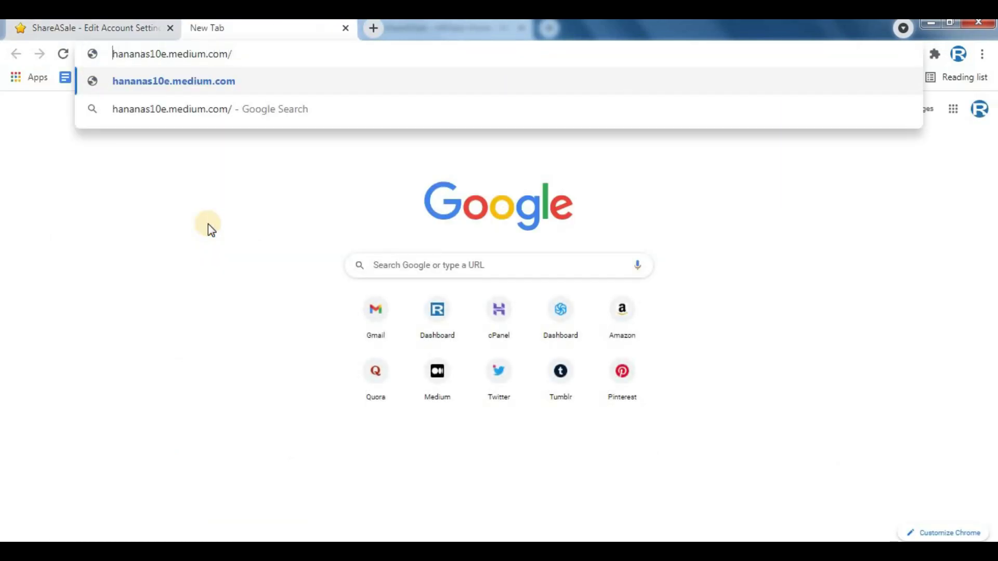
type("k")
key("Return")
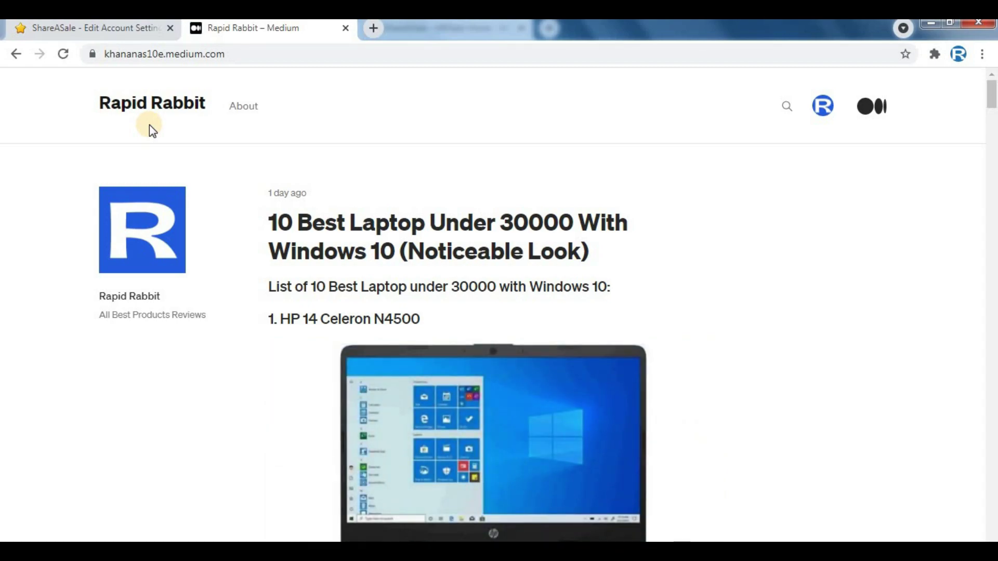
Step: Check the website description in the ShareASale account settings, then return to the Rapid Rabbit Medium blog
left_click(80, 27)
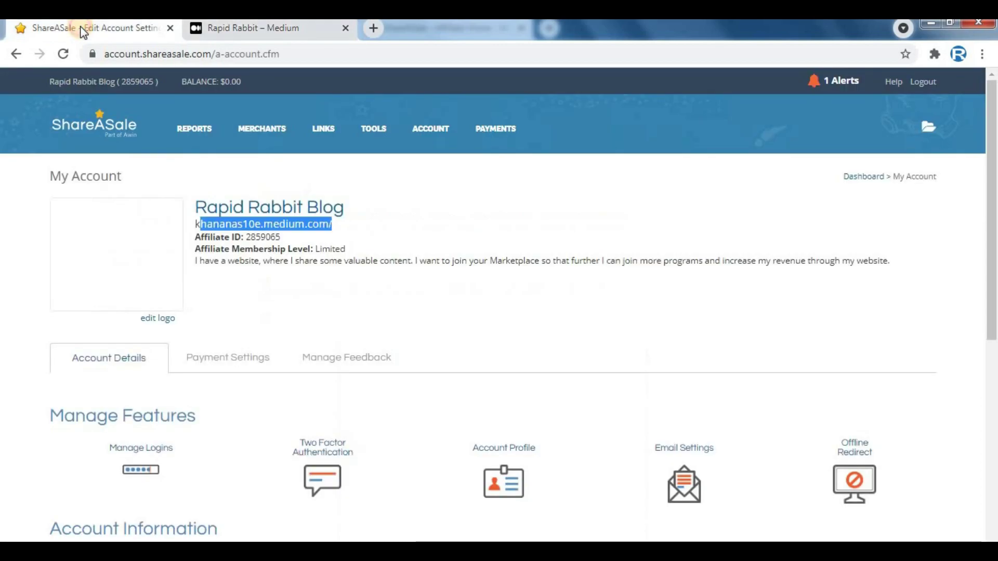
left_click(445, 194)
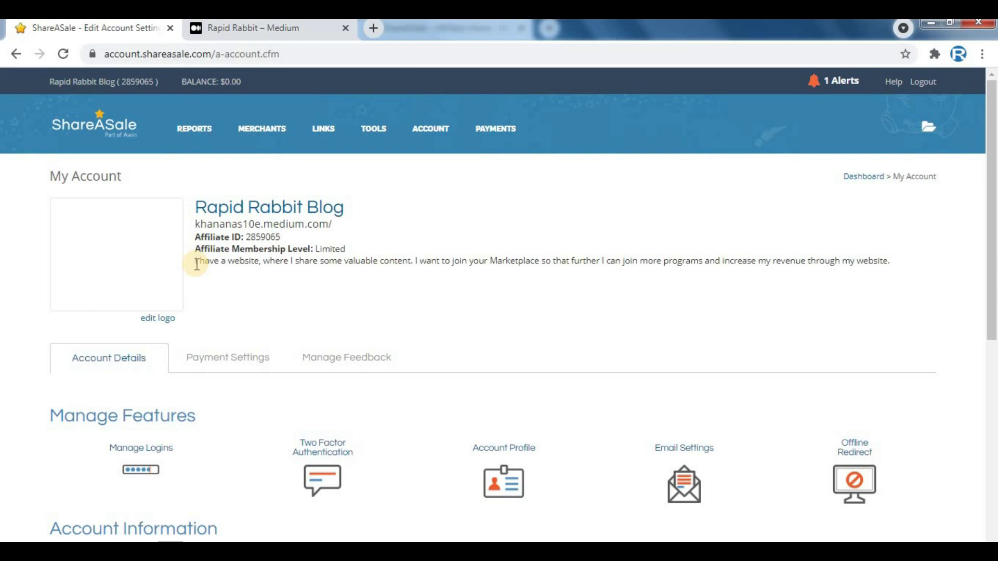
key("ctrl+Tab")
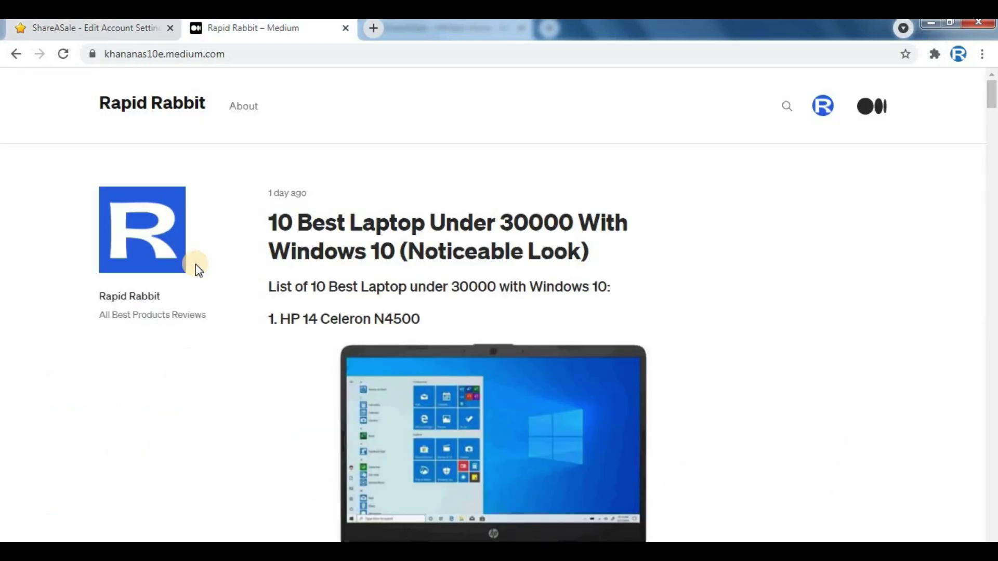
Step: Look through the recent product review posts on the Rapid Rabbit Medium blog, from the laptop article to the wireless earphones article
scroll(374, 168, "down", 14)
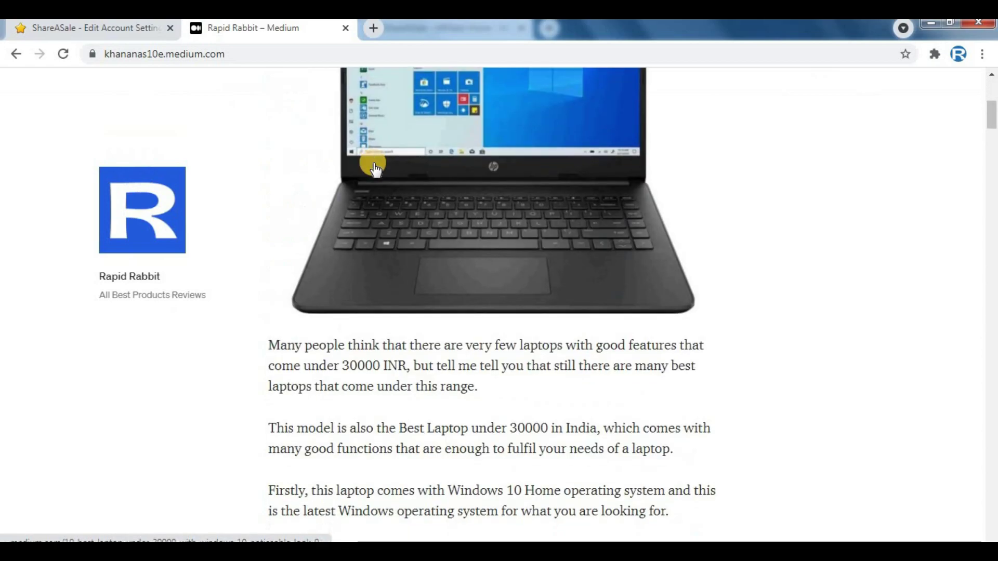
scroll(374, 168, "up", 14)
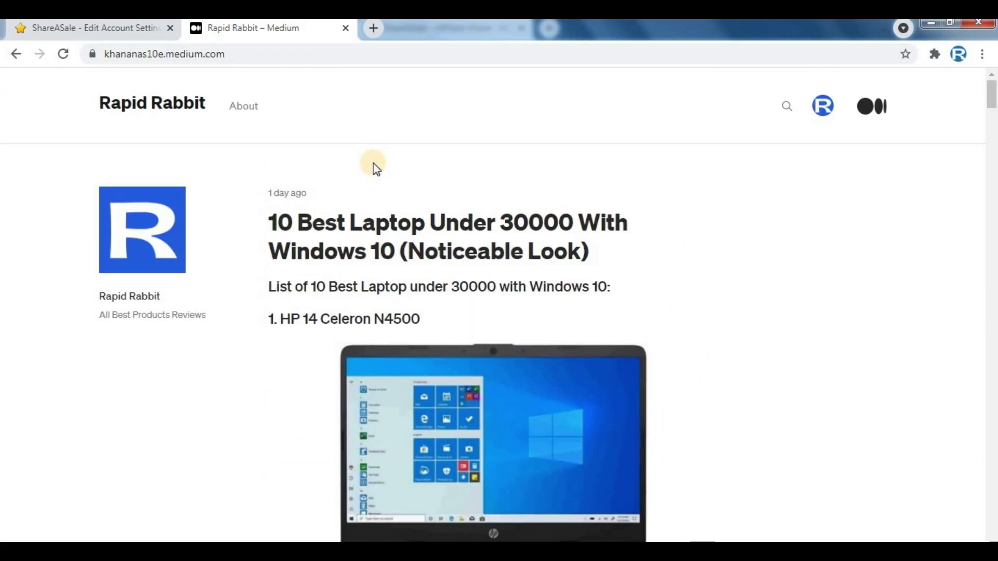
scroll(374, 165, "down", 10)
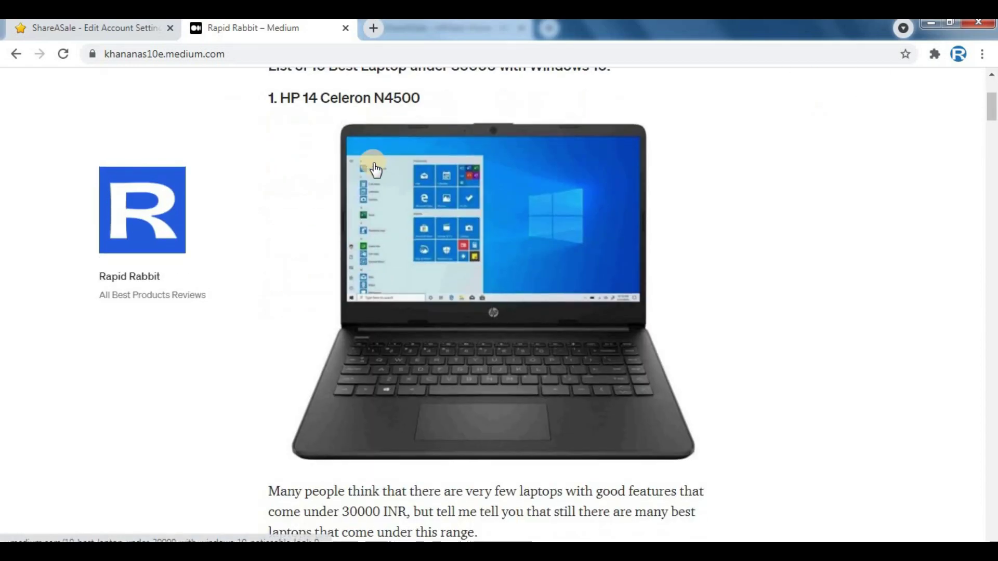
scroll(223, 211, "up", 5)
scroll(540, 179, "up", 4)
scroll(417, 239, "down", 20)
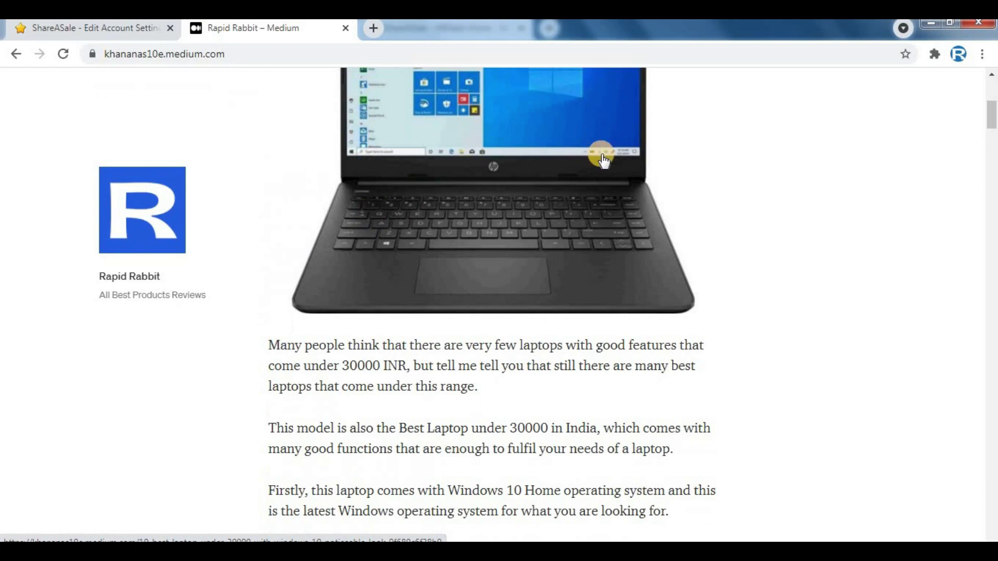
scroll(630, 247, "down", 20)
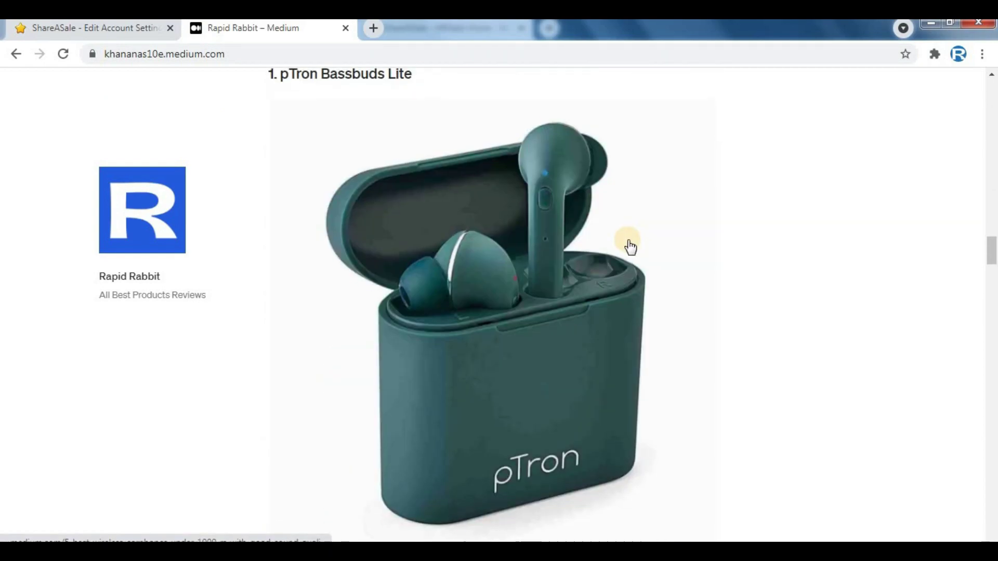
scroll(630, 244, "down", 18)
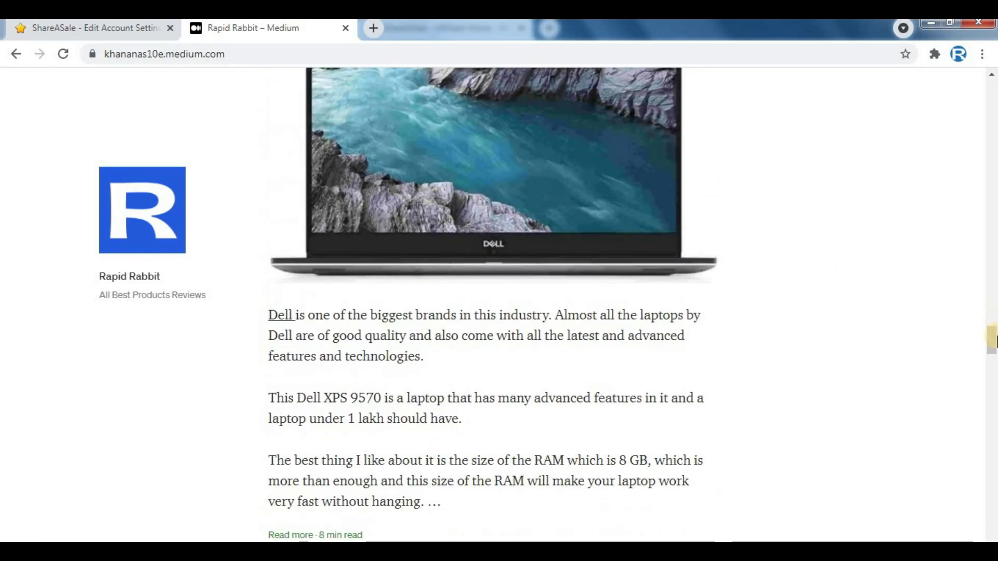
Step: Load more posts at the end of the Rapid Rabbit blog and skim the older product reviews
left_click_drag(995, 338, 995, 410)
scroll(532, 250, "down", 6)
left_click_drag(993, 458, 993, 535)
left_click(485, 440)
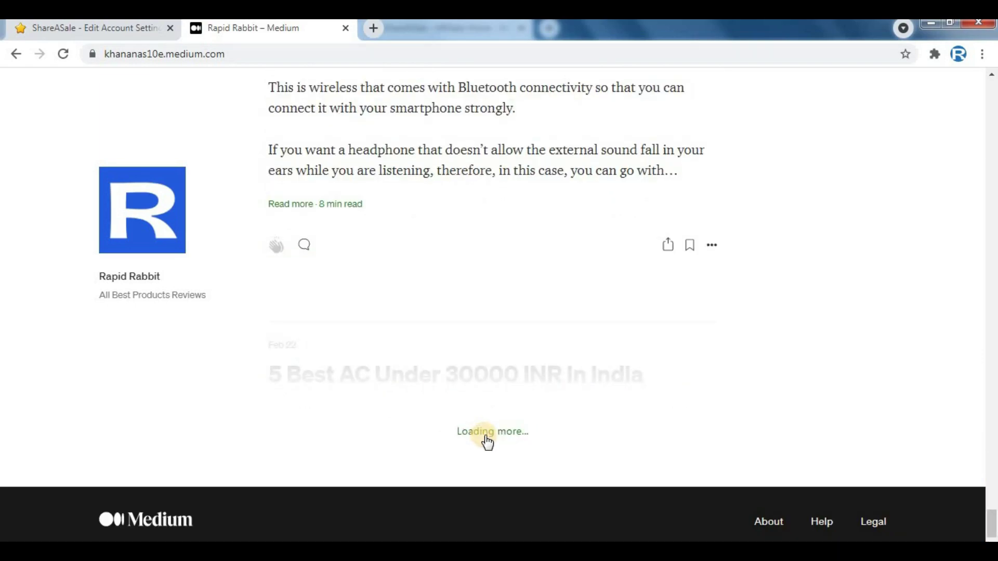
scroll(571, 384, "down", 15)
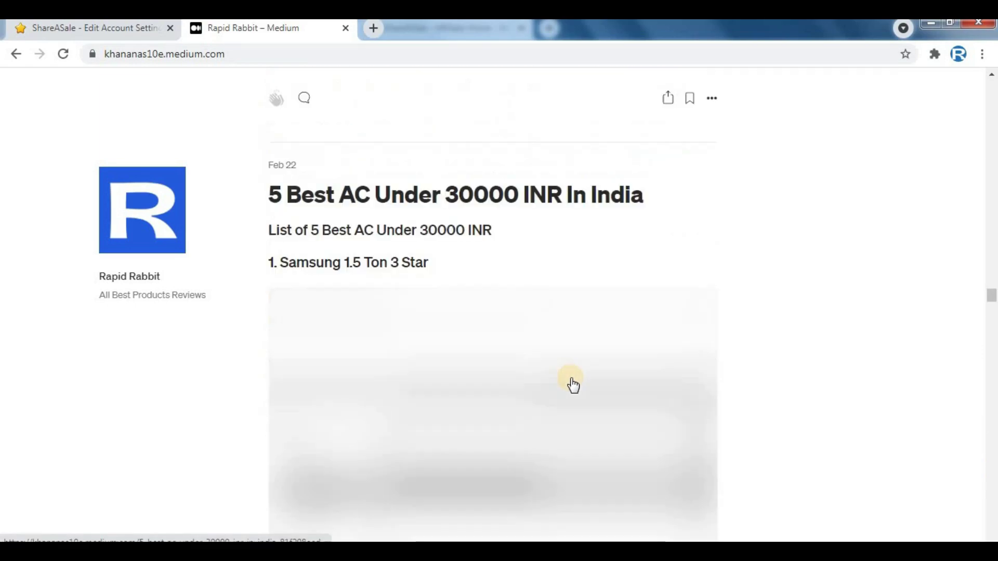
left_click_drag(992, 318, 993, 535)
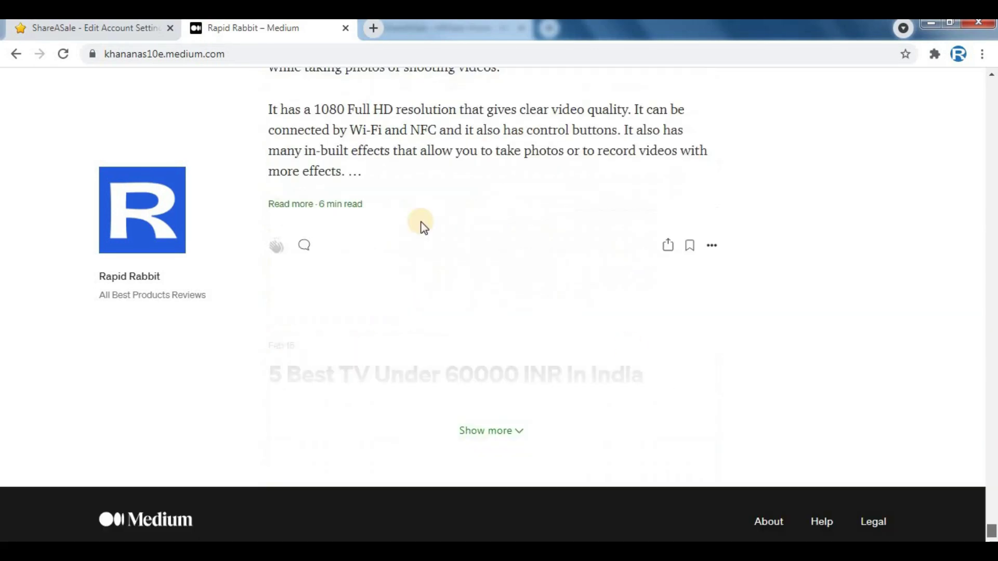
Step: Load another batch of older posts, view the 5 Best TV Under 60000 INR preview, and return to the blog's beginning
left_click(73, 27)
left_click(238, 31)
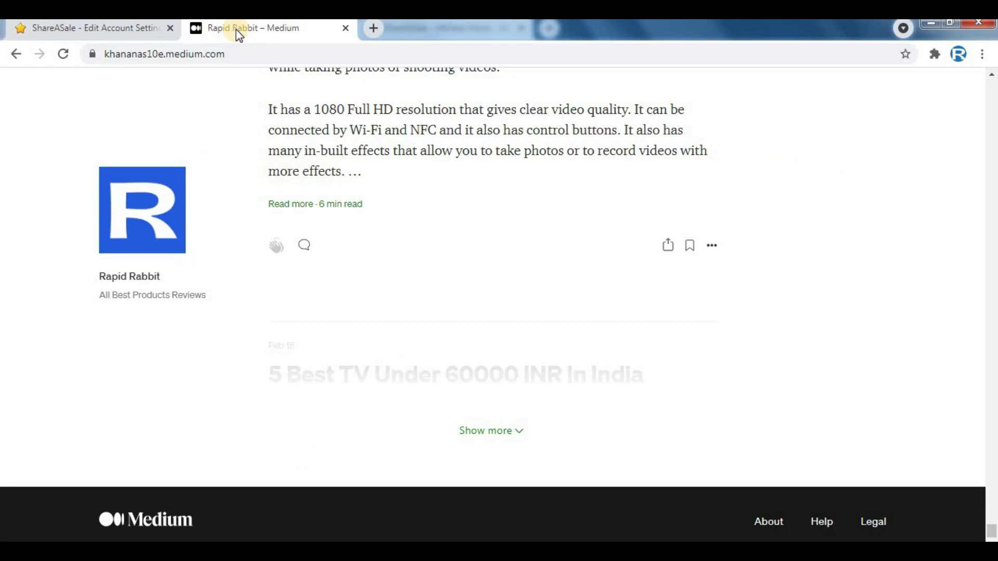
scroll(793, 348, "up", 3)
scroll(793, 347, "down", 3)
left_click(495, 431)
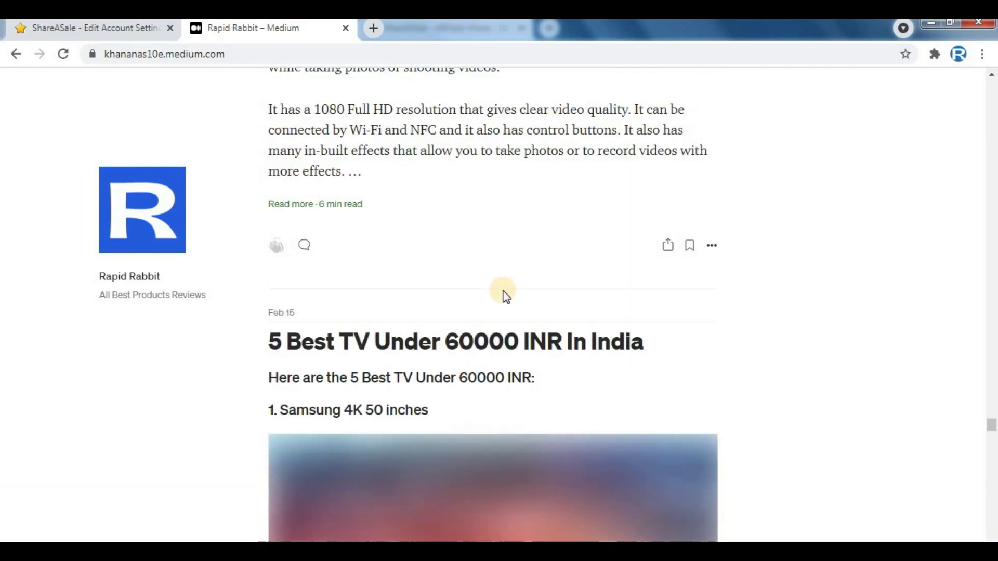
scroll(749, 367, "down", 10)
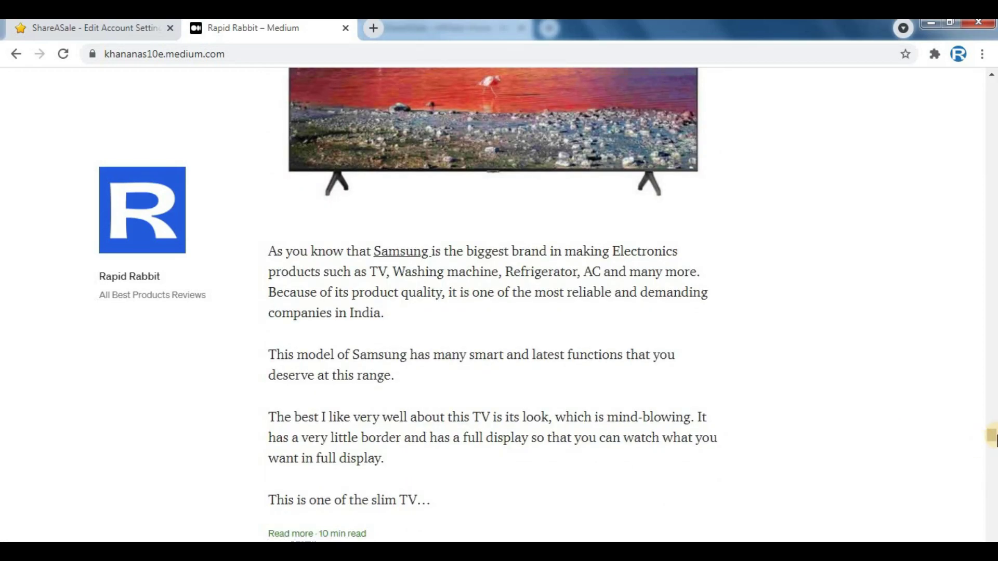
left_click_drag(994, 436, 973, 94)
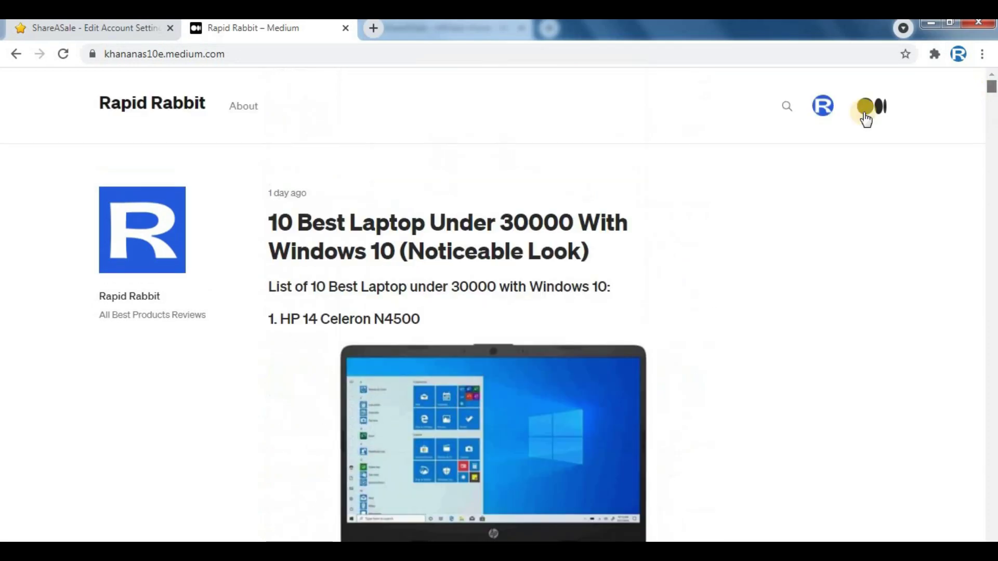
Step: Open the 10 Best Laptop Under 30000 With Windows 10 article, skim its content, and return to the blog's home page
left_click(269, 55)
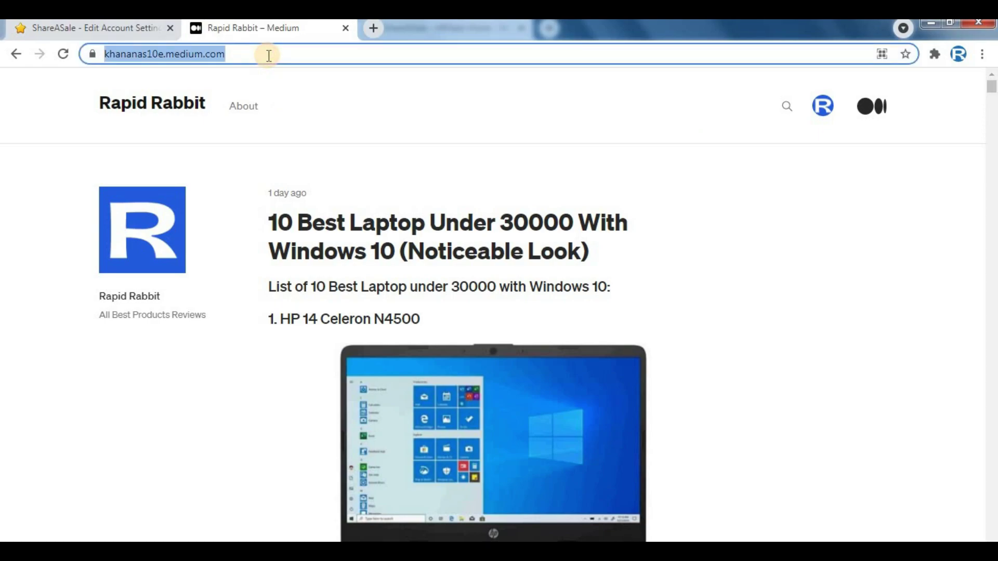
left_click(460, 110)
scroll(283, 307, "down", 5)
left_click(643, 242)
scroll(643, 244, "down", 10)
scroll(643, 245, "up", 5)
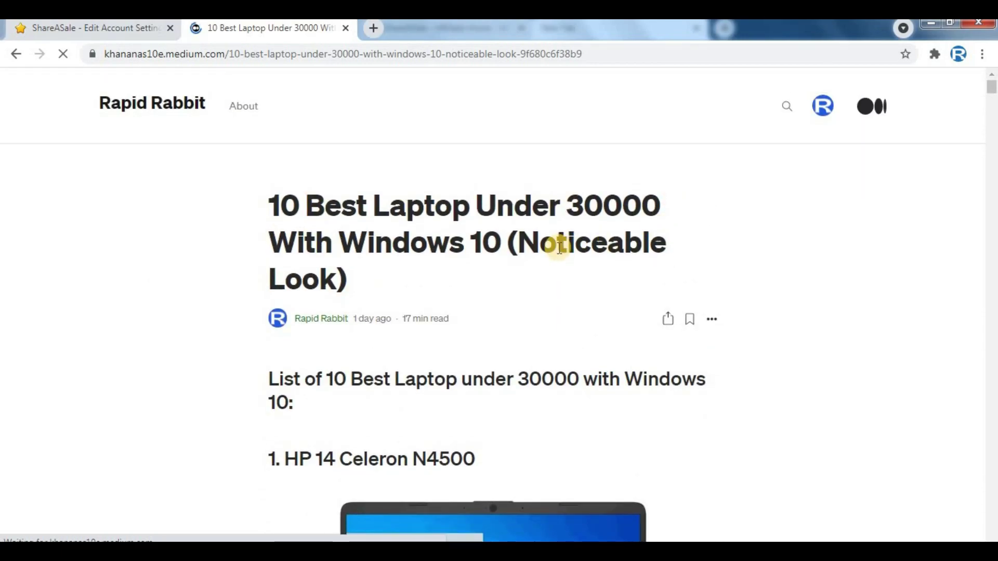
scroll(649, 243, "down", 10)
left_click(992, 143)
left_click_drag(992, 143, 993, 81)
left_click(12, 55)
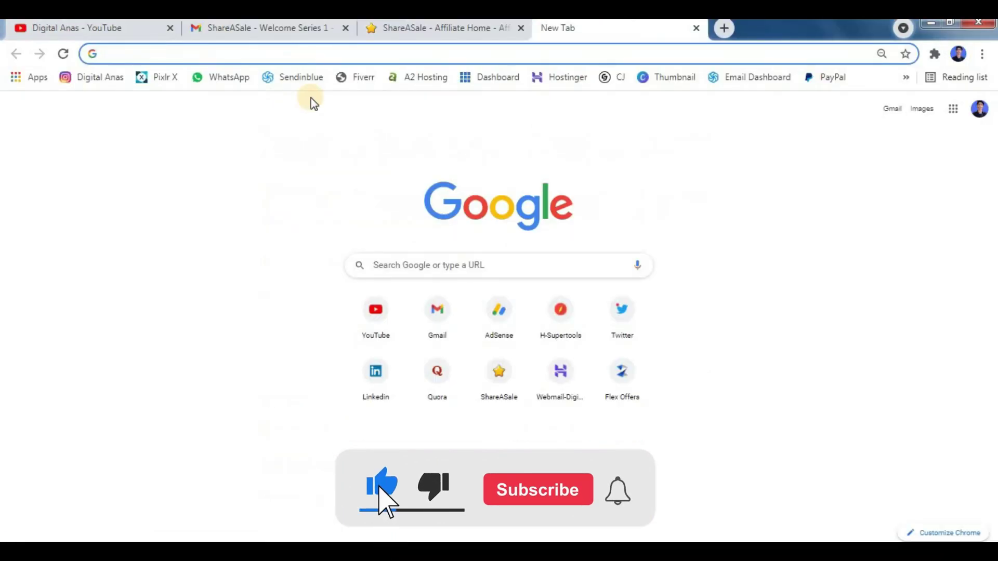
Step: Open medium.com and sign out of the Rapid Rabbit account
type("med")
key("Return")
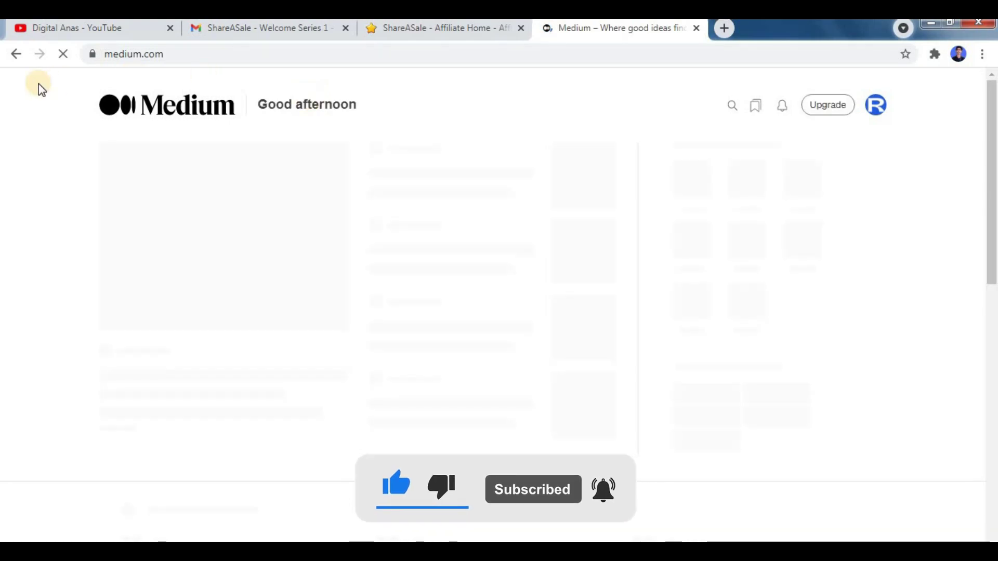
left_click(882, 114)
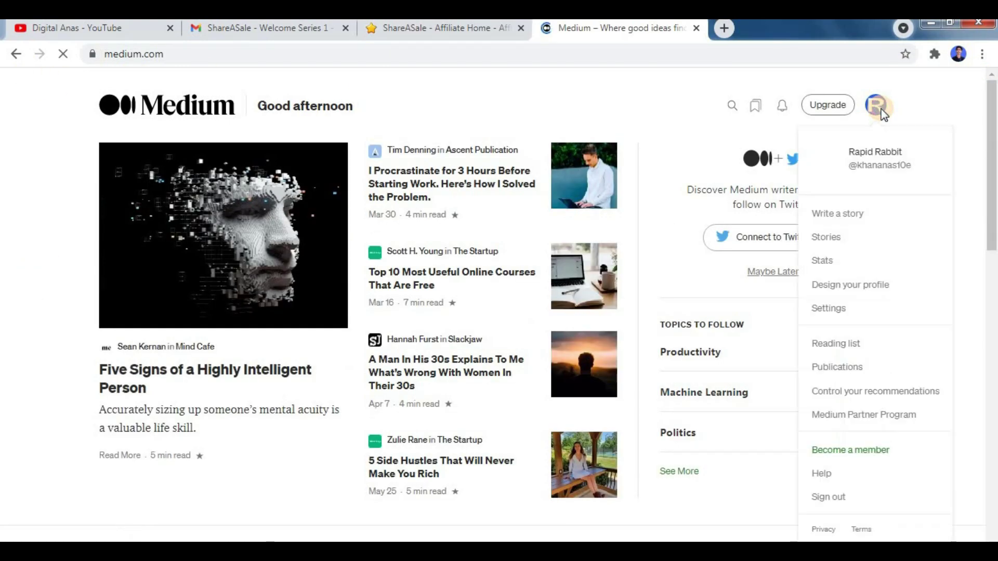
scroll(858, 494, "down", 4)
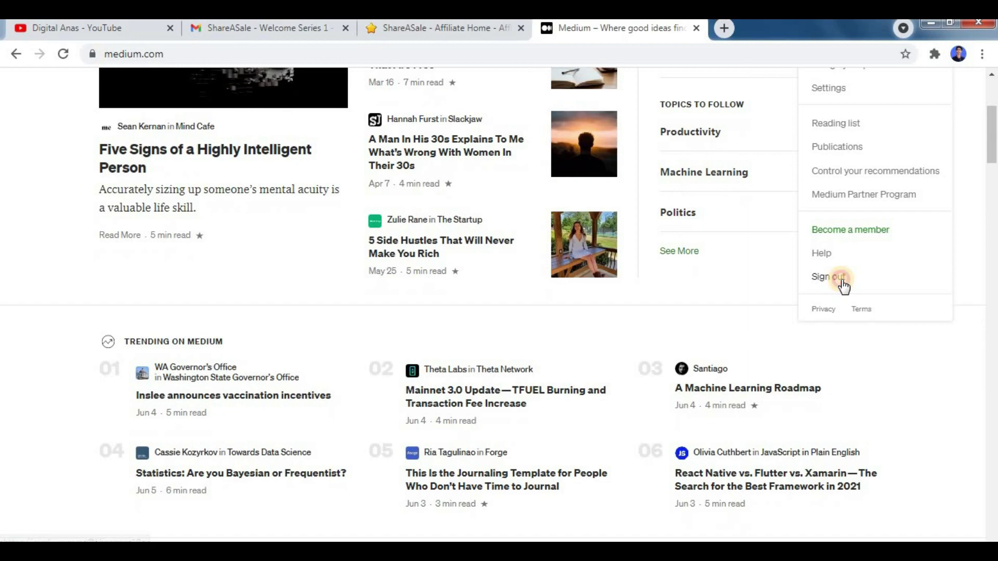
left_click(842, 283)
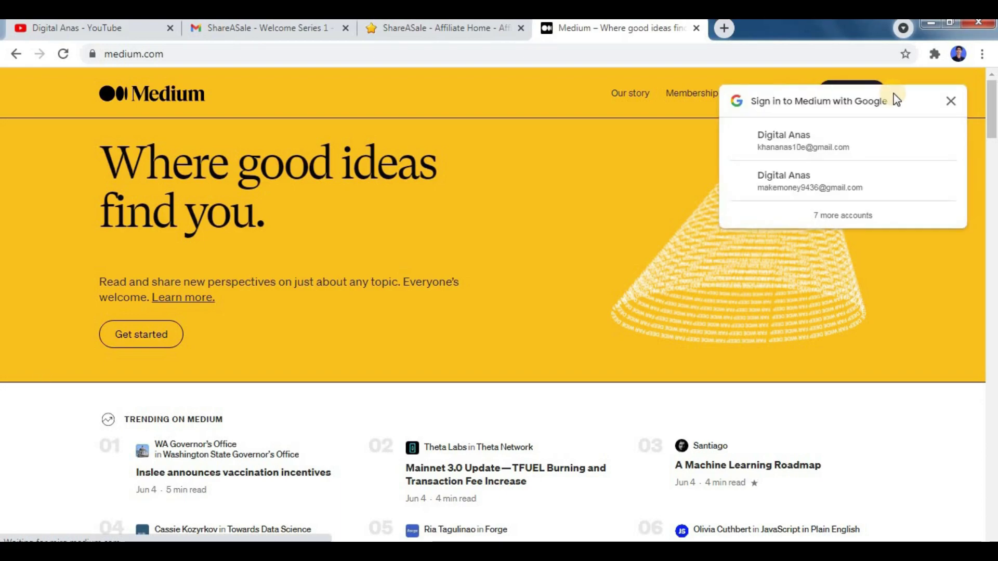
Step: Dismiss the Google sign-in prompt and join Medium by signing up with Google
left_click(929, 103)
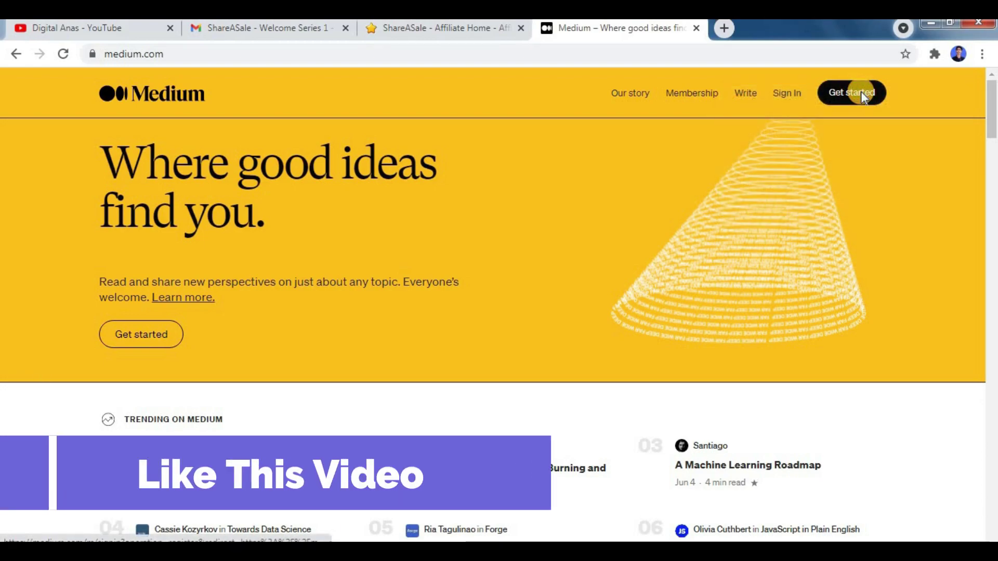
left_click(861, 93)
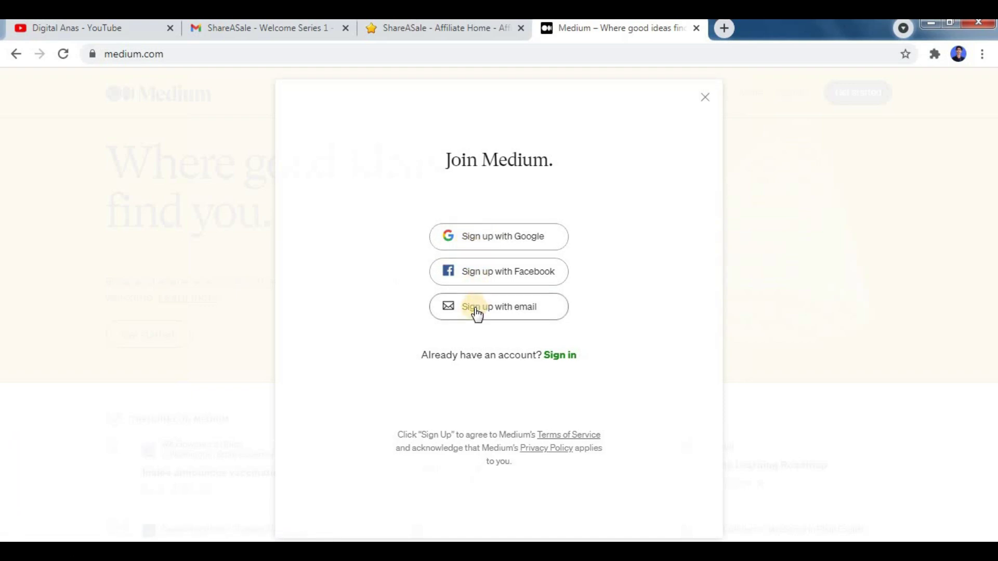
left_click(501, 237)
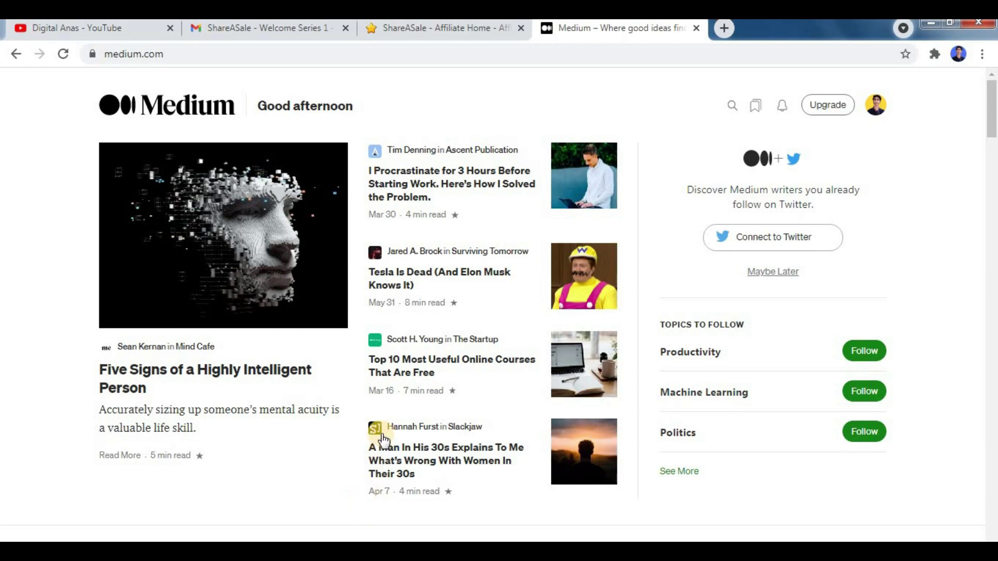
Step: Open the Medium profile design page in a new browser tab, view its customization options, and close it
left_click(874, 106)
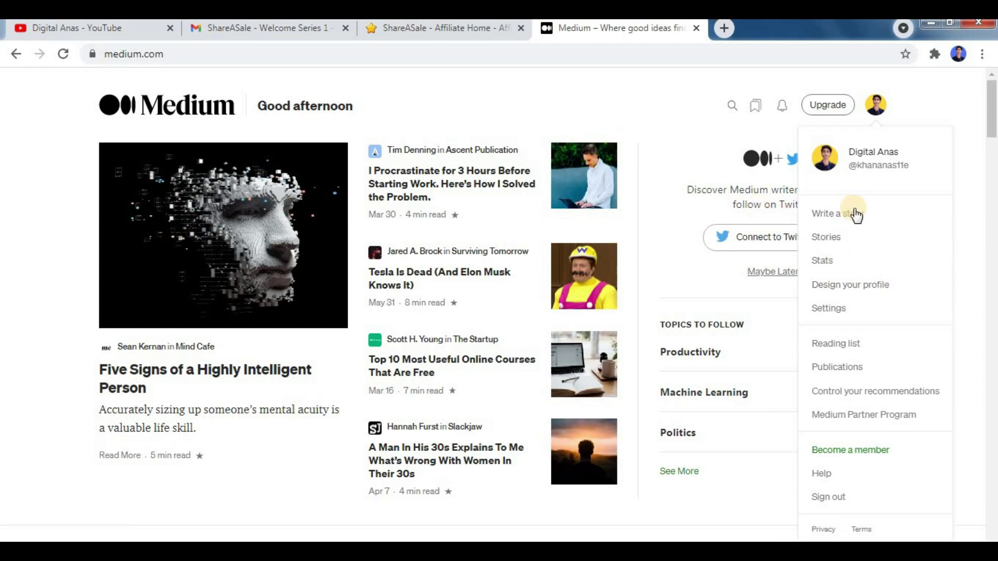
right_click(838, 288)
left_click(858, 291)
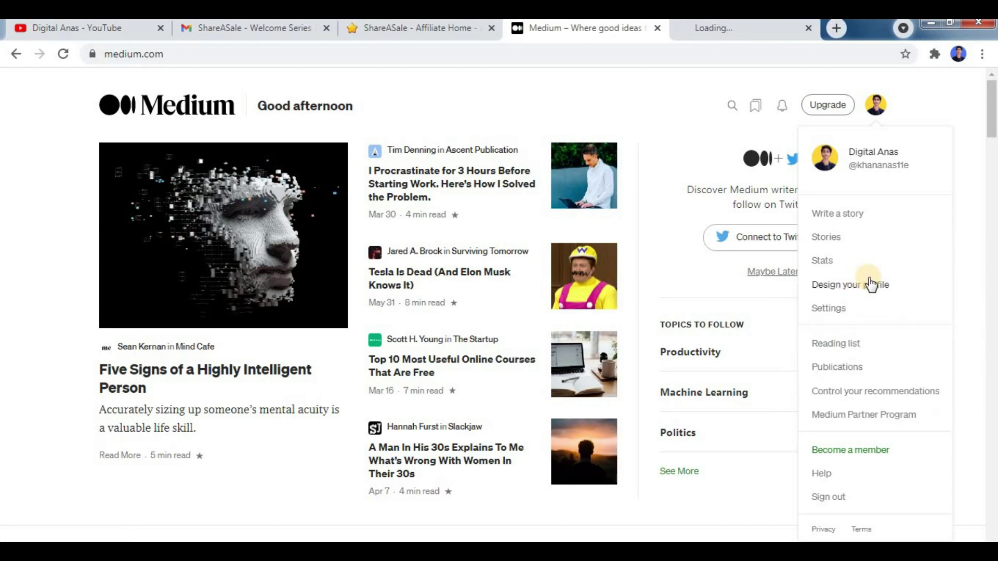
left_click_drag(621, 21, 589, 21)
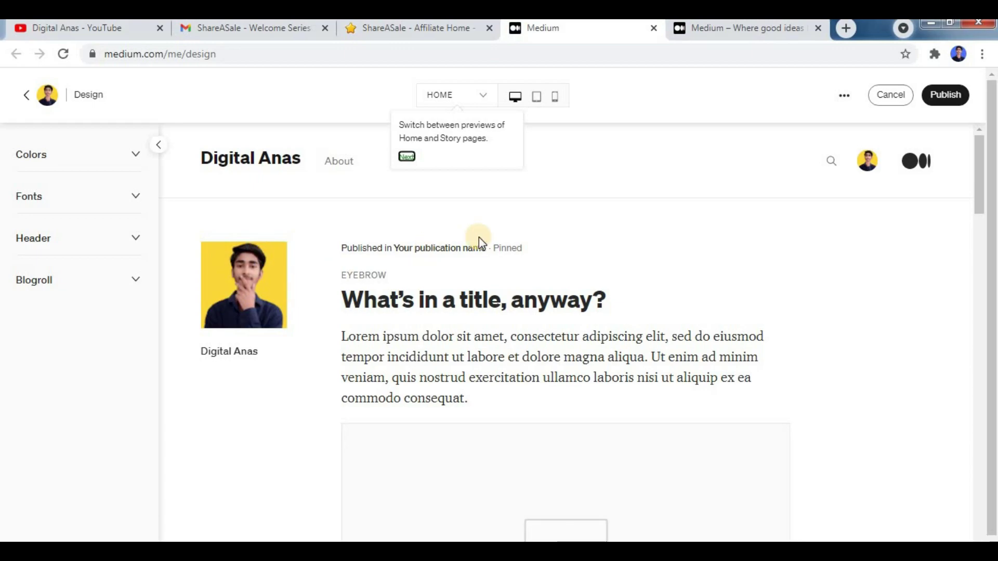
left_click(653, 28)
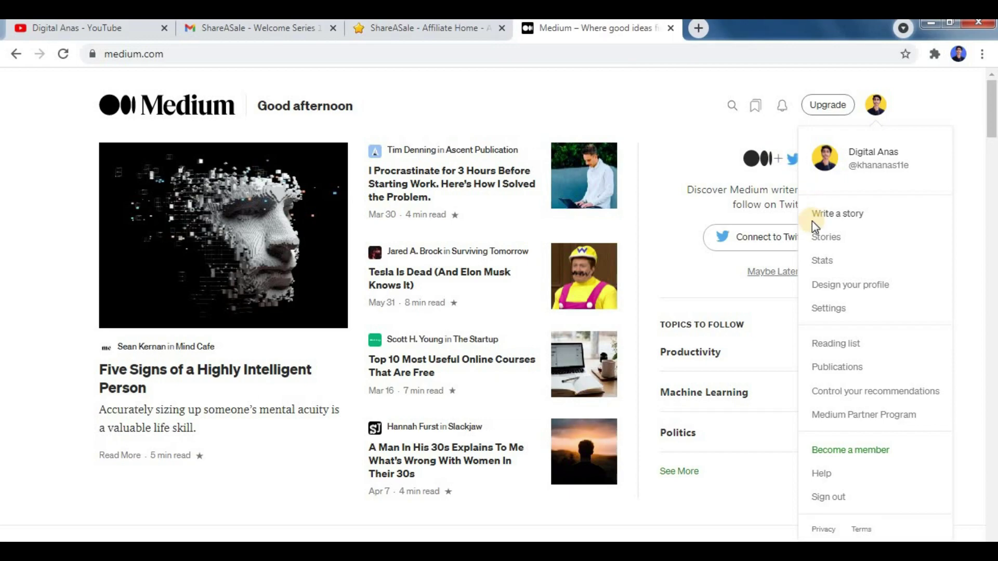
Step: Open a new Medium story draft, examine its title, body and publishing options, and return to the Medium home page
left_click(853, 214)
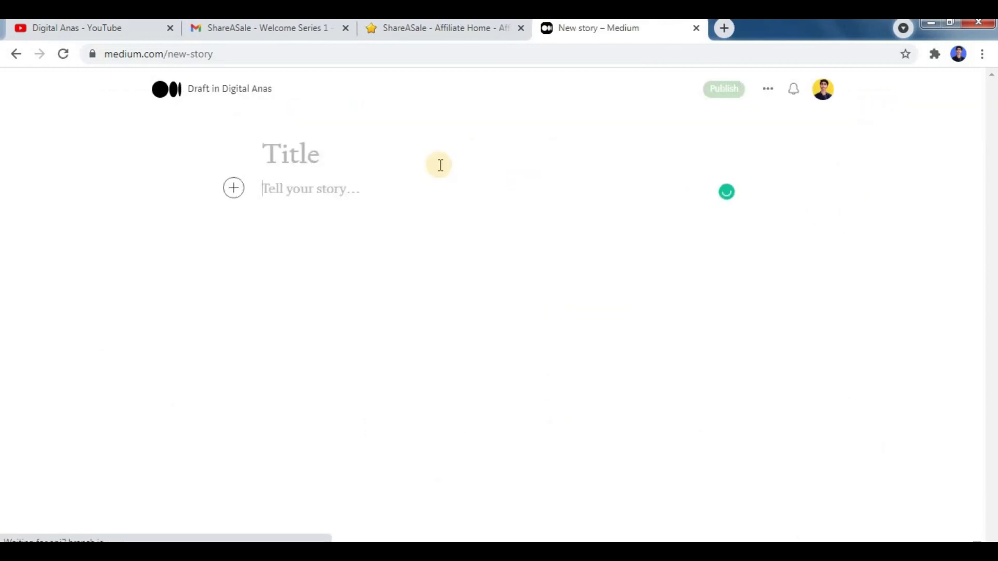
left_click(306, 148)
left_click(284, 183)
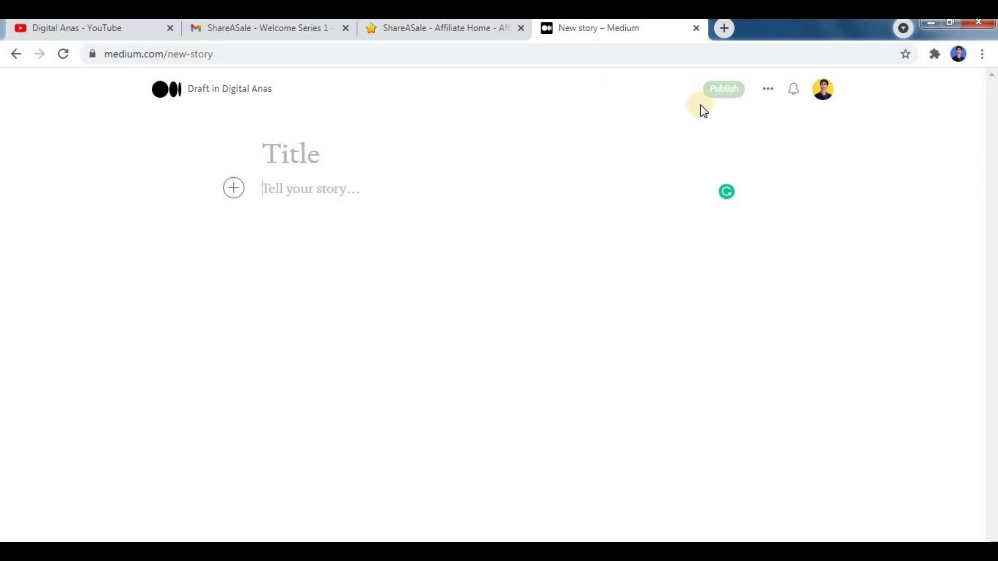
left_click(61, 55)
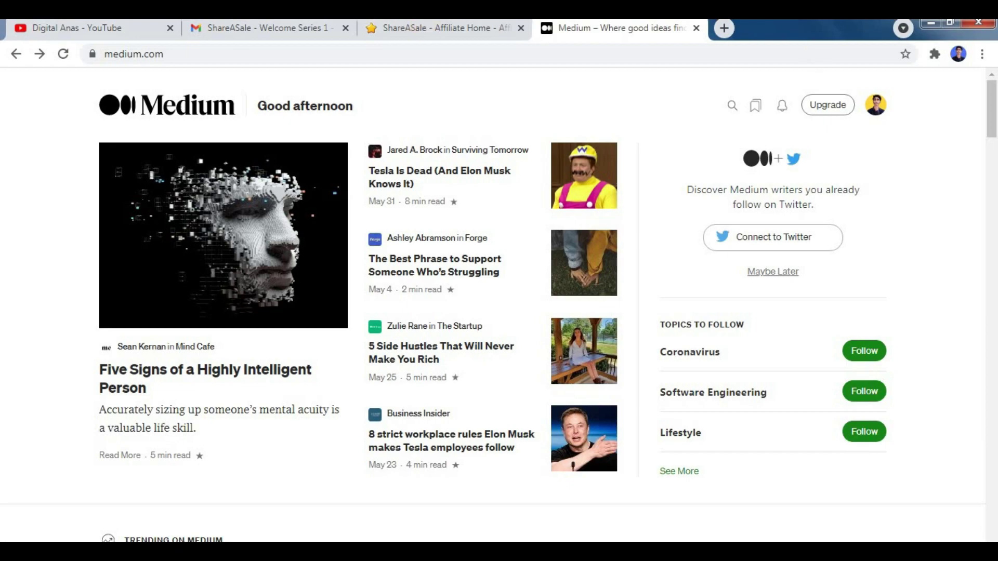
Step: Switch between Medium and the other ShareASale account's dashboard, reviewing its activity feed, current balance and top merchants
left_click(425, 27)
left_click(619, 28)
left_click(436, 27)
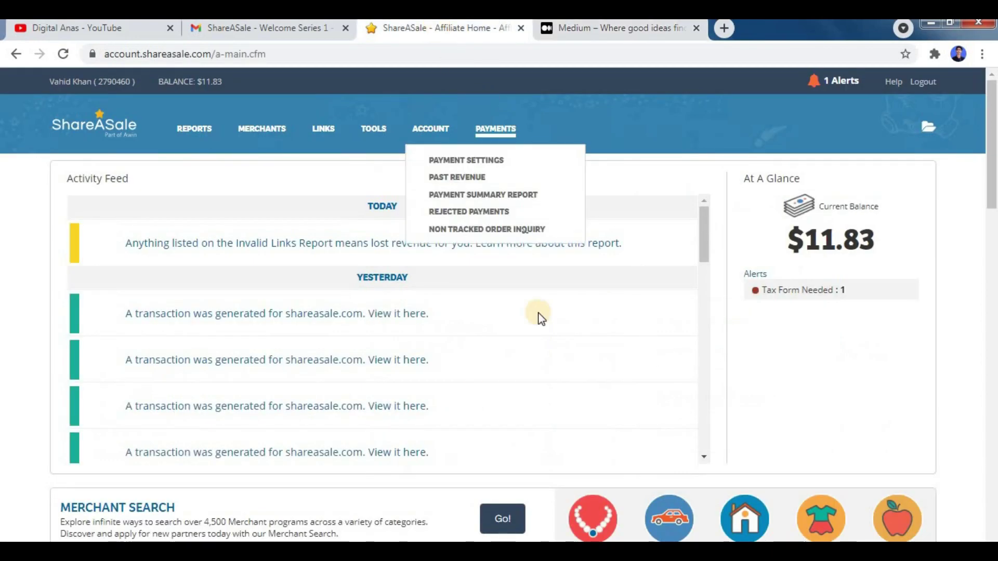
scroll(475, 396, "down", 2)
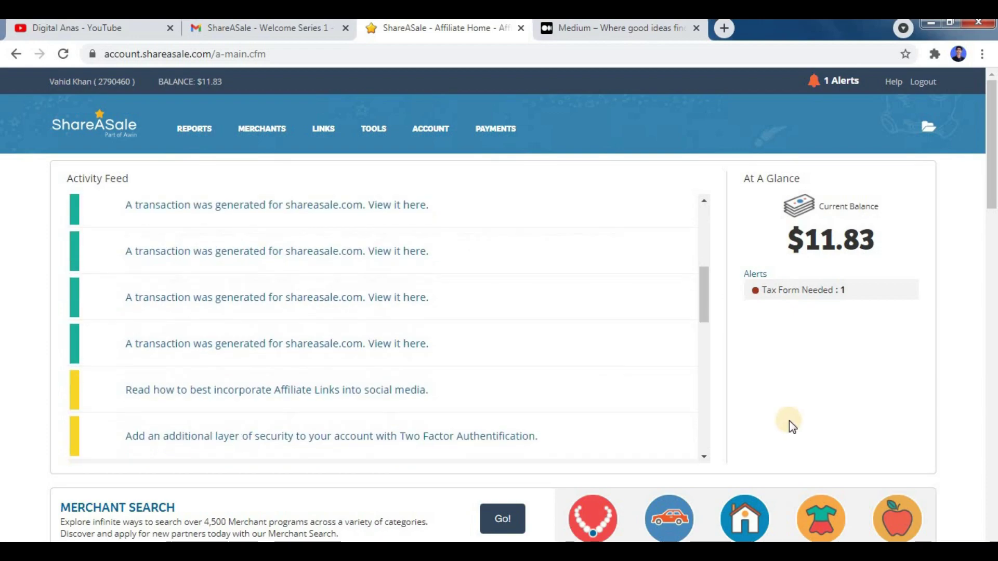
scroll(789, 420, "down", 5)
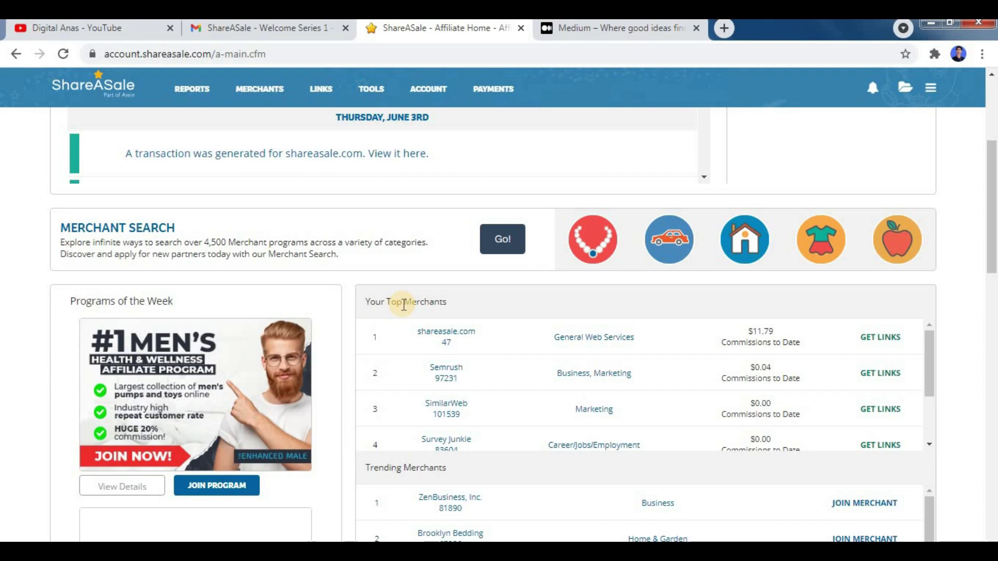
left_click(621, 29)
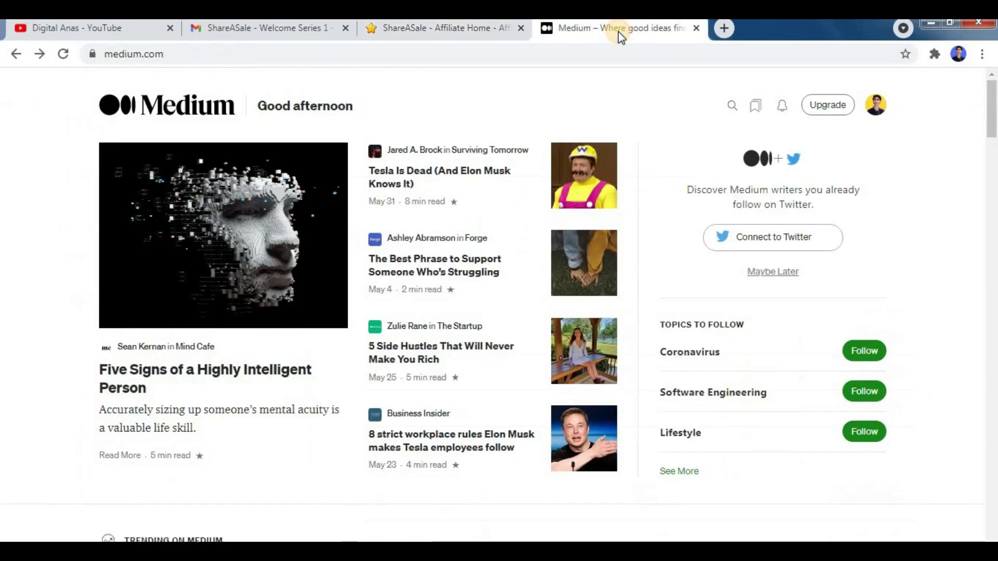
mouse_move(338, 551)
left_click(445, 25)
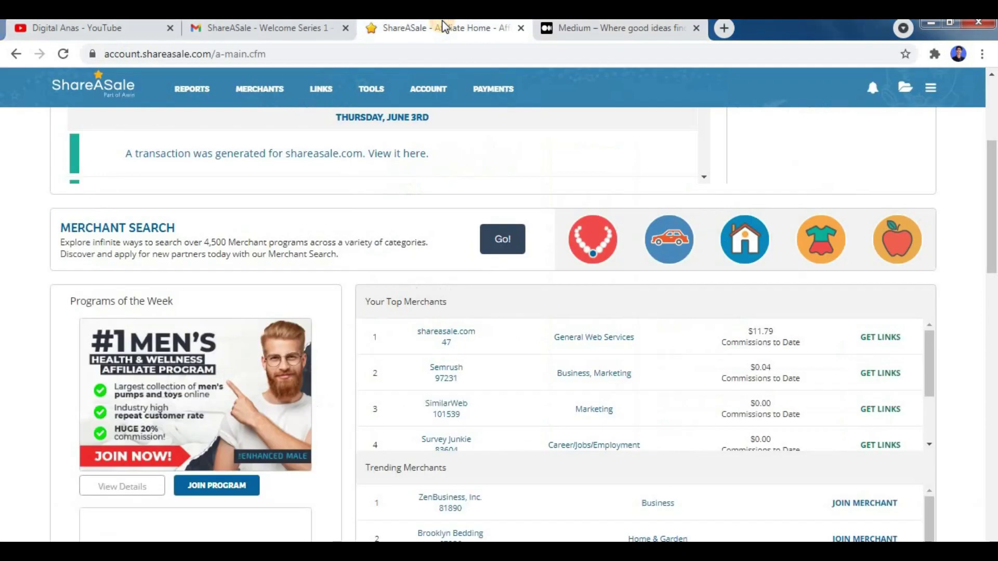
Step: Switch to the Rapid Rabbit Medium blog and review its name, laptop article and LED TV article
scroll(784, 251, "up", 5)
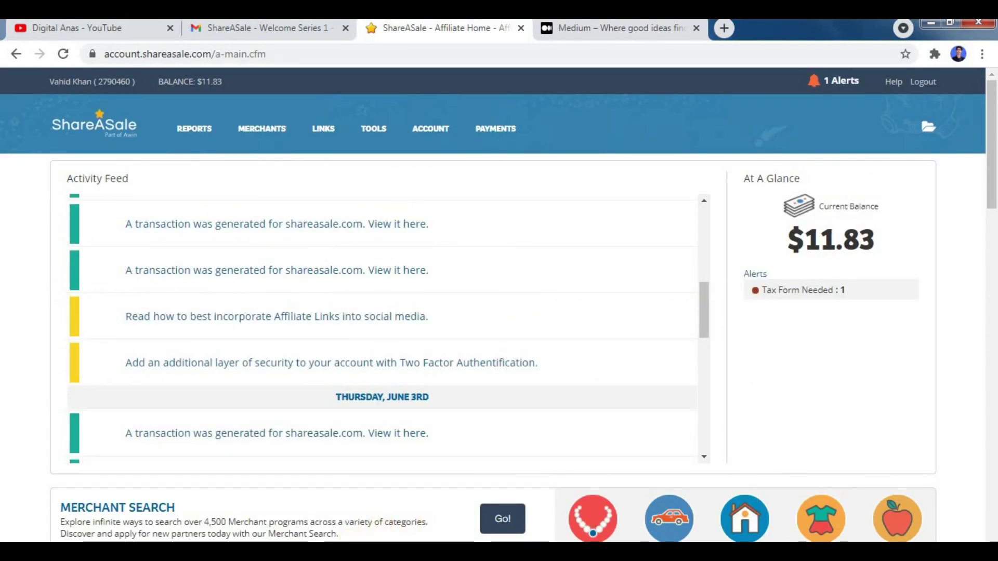
key("alt+Tab")
scroll(457, 230, "up", 8)
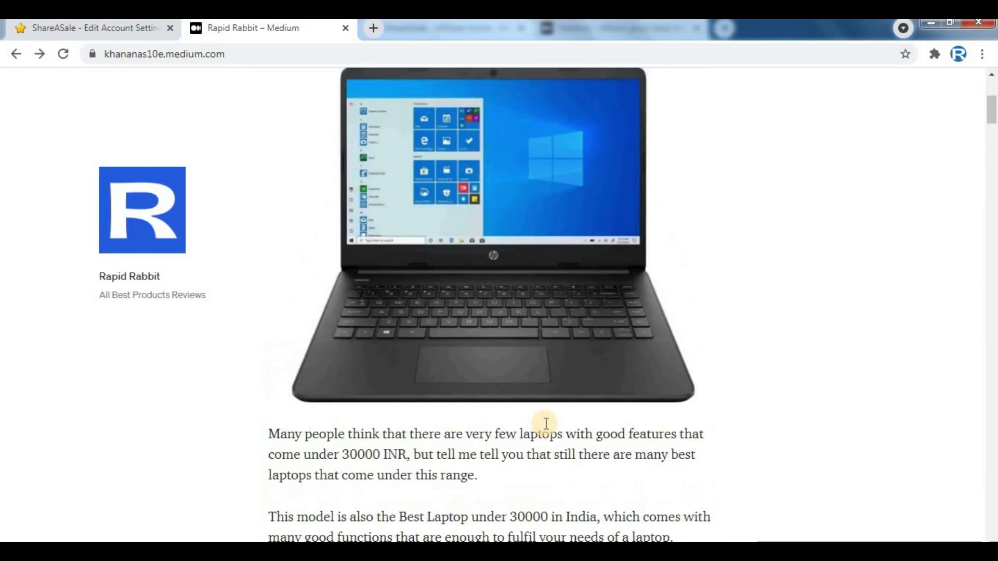
scroll(545, 423, "up", 5)
left_click_drag(88, 101, 190, 116)
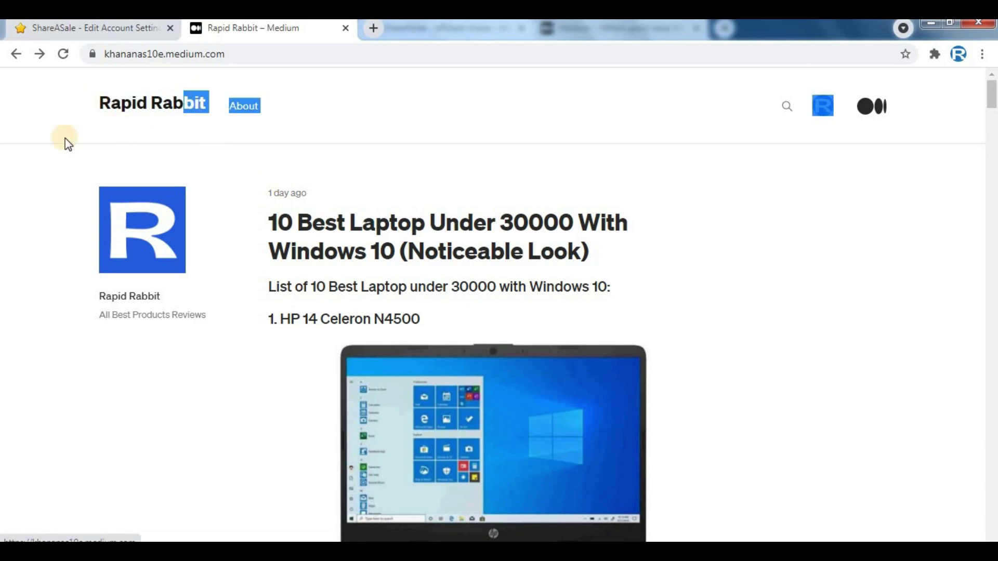
left_click(49, 127)
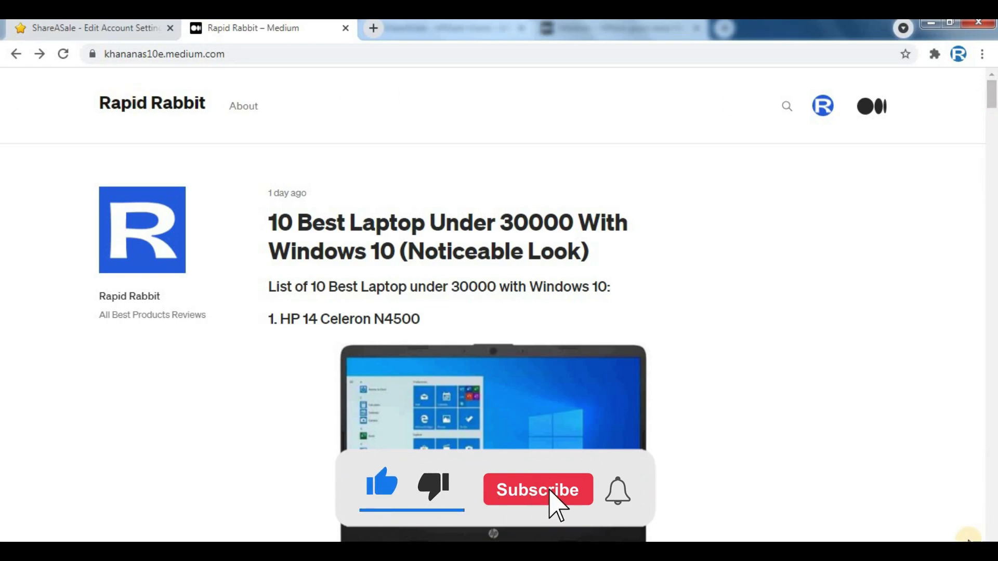
scroll(481, 291, "down", 7)
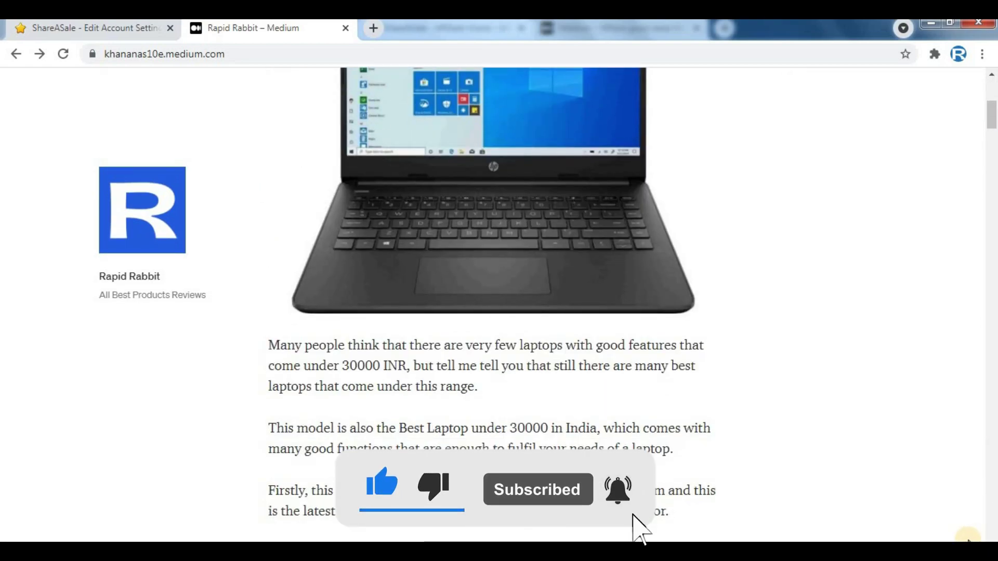
scroll(873, 369, "down", 10)
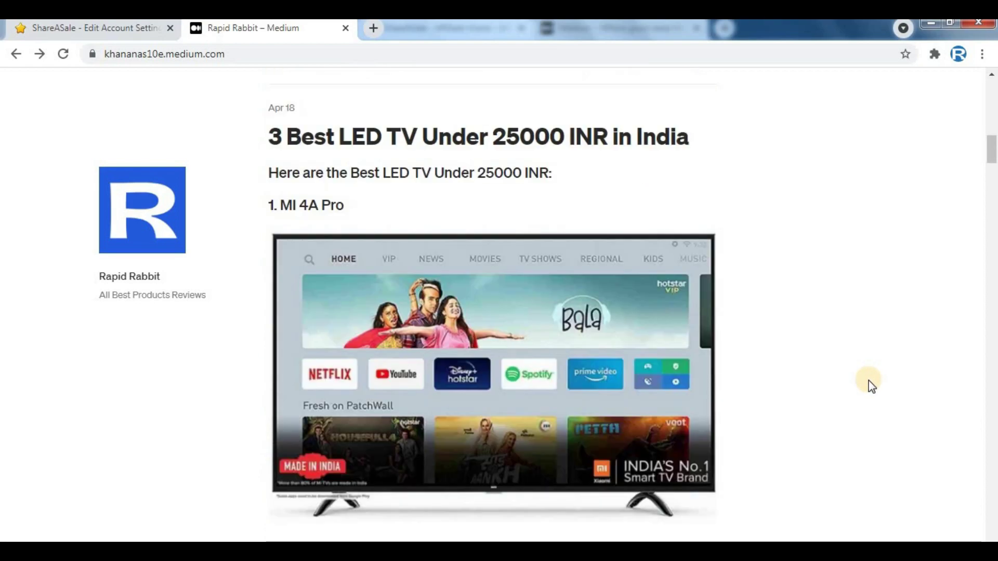
scroll(869, 382, "up", 10)
Step: Compare the website address registered in the Rapid Rabbit Blog's ShareASale account with the Medium blog
left_click(105, 31)
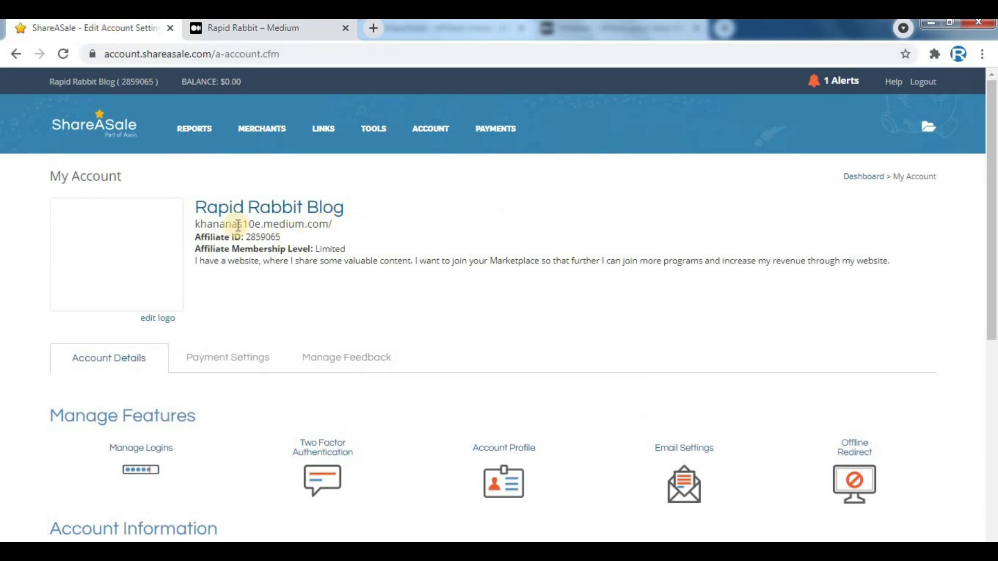
left_click_drag(195, 224, 319, 225)
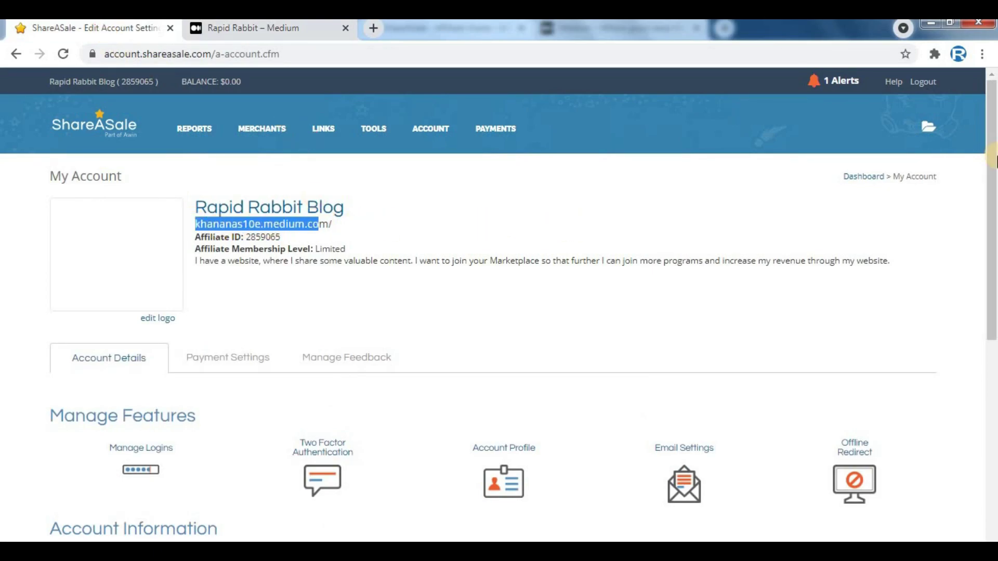
left_click(346, 241)
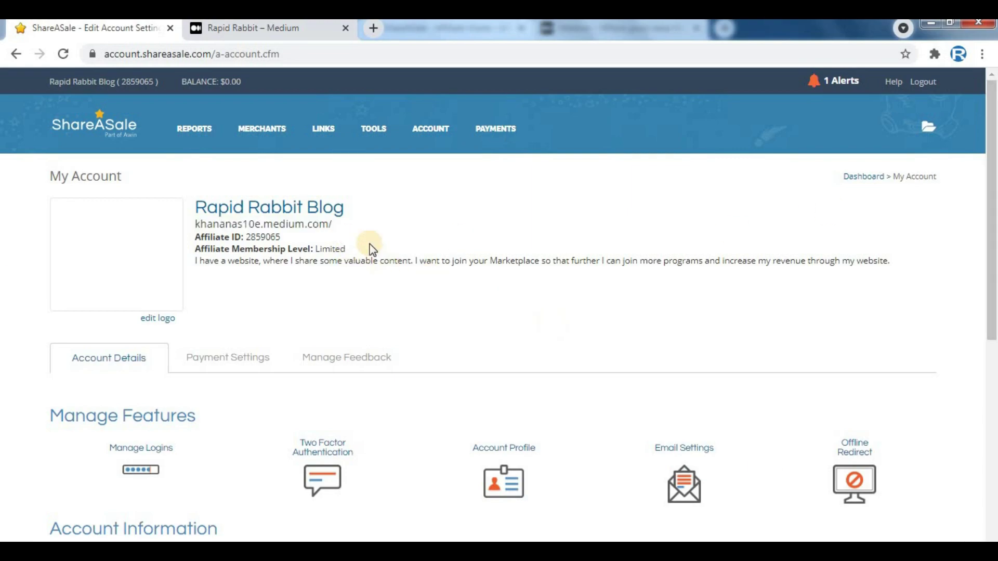
left_click_drag(332, 225, 207, 225)
left_click(251, 27)
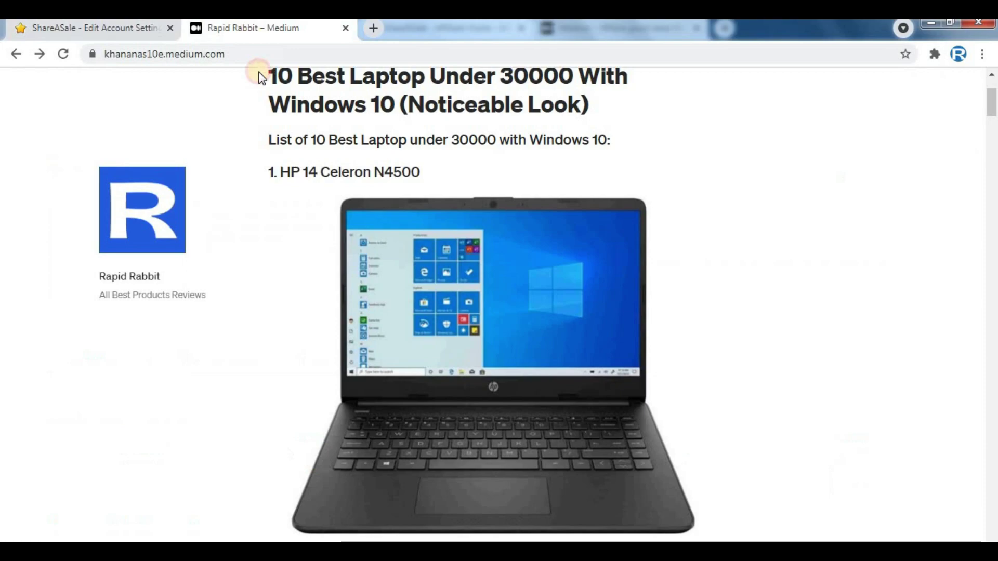
left_click(109, 28)
left_click(390, 232)
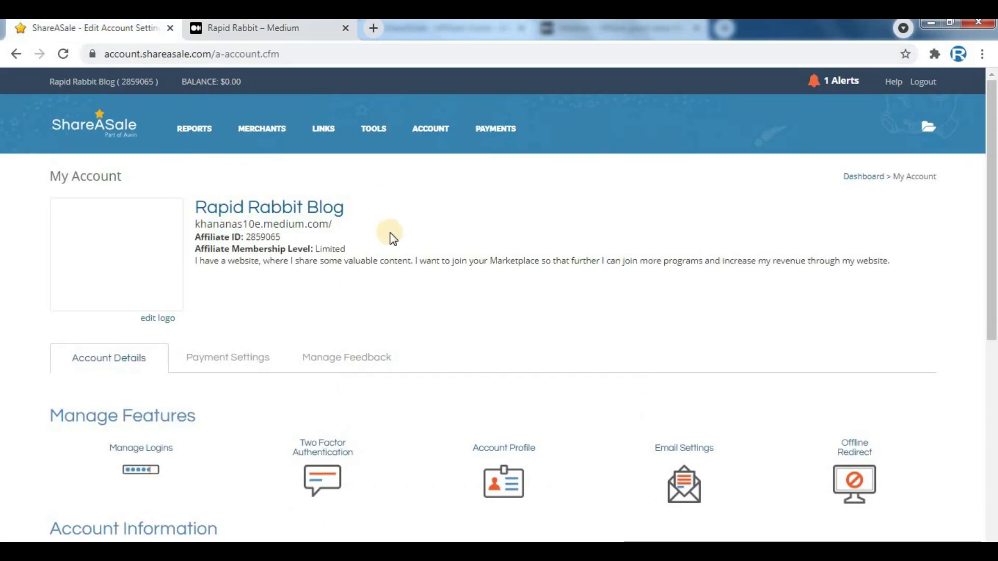
Step: Go to the ShareASale dashboard and get the links for the shareasale.com merchant among the top merchants
left_click(111, 126)
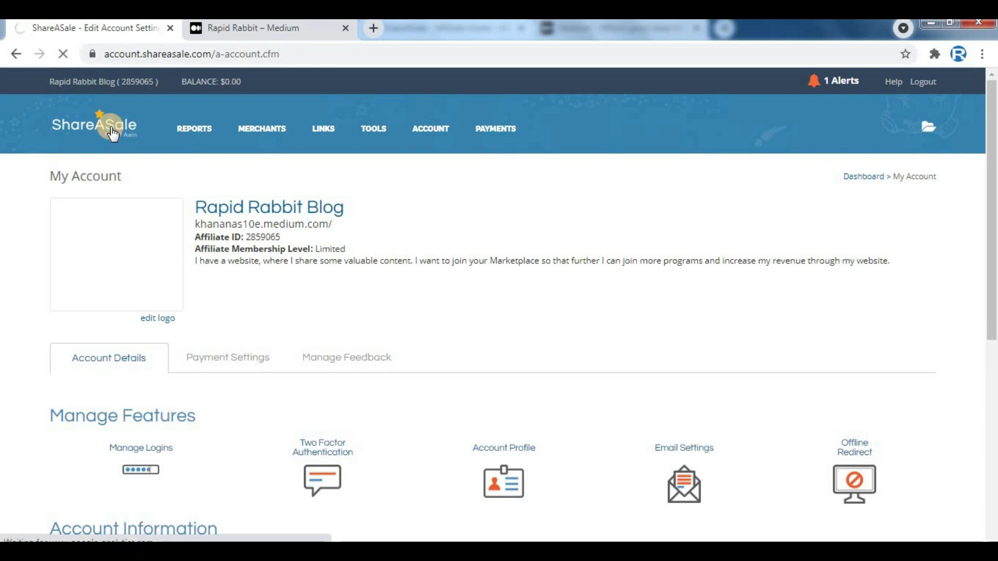
scroll(993, 361, "down", 7)
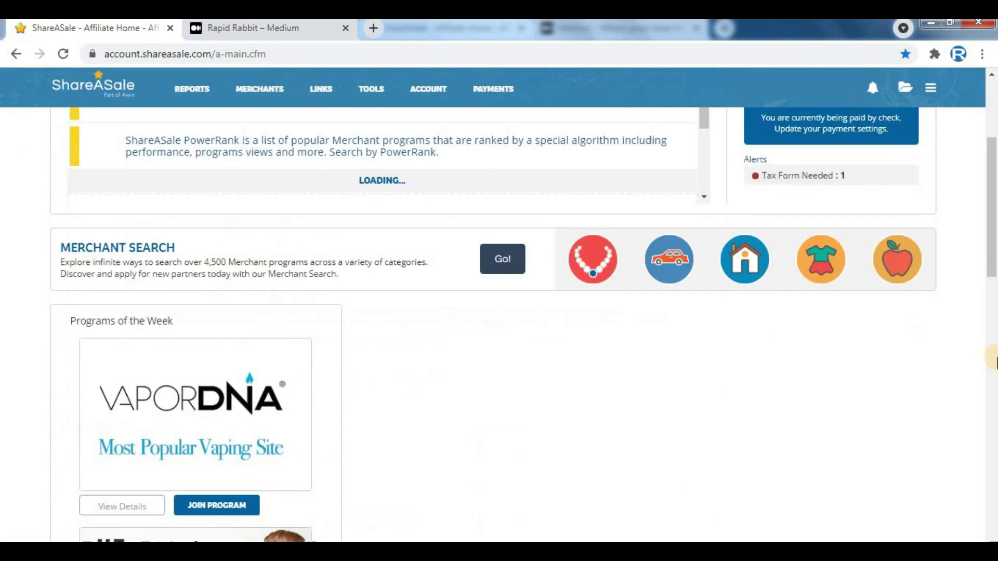
scroll(994, 360, "up", 1)
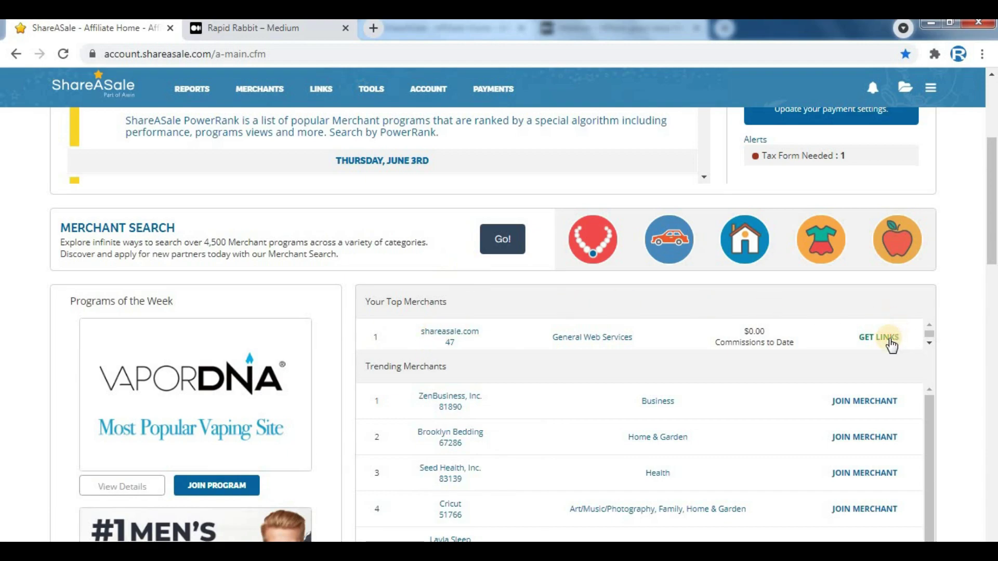
left_click(889, 338)
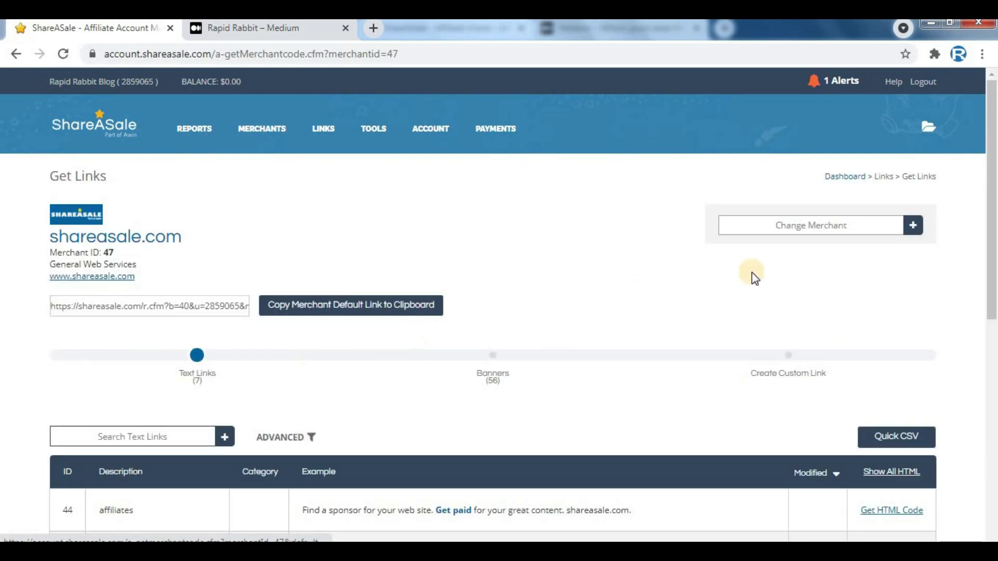
Step: Review the shareasale.com text links, copy the merchant's default link to the clipboard, and return to the dashboard
scroll(717, 371, "down", 5)
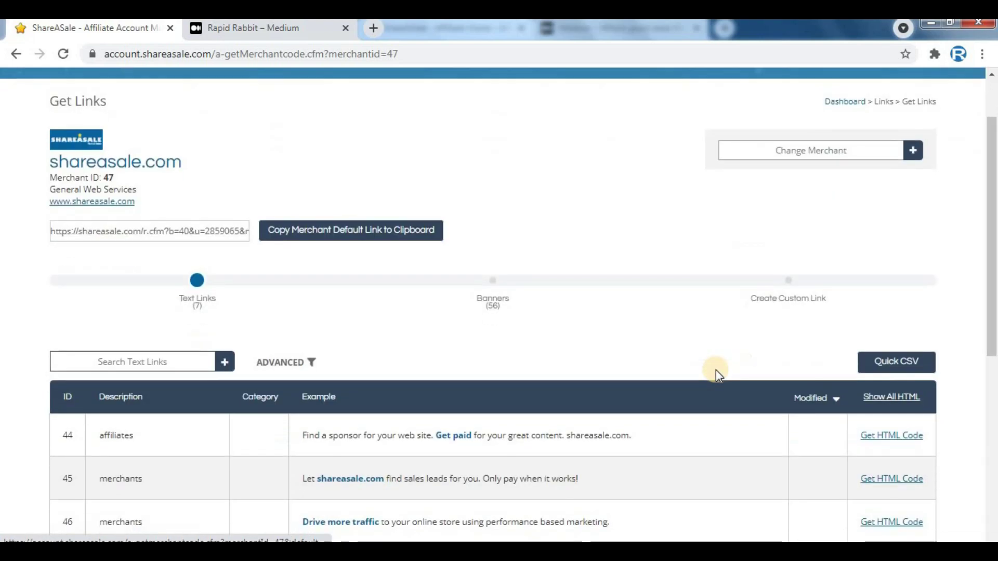
scroll(332, 318, "up", 5)
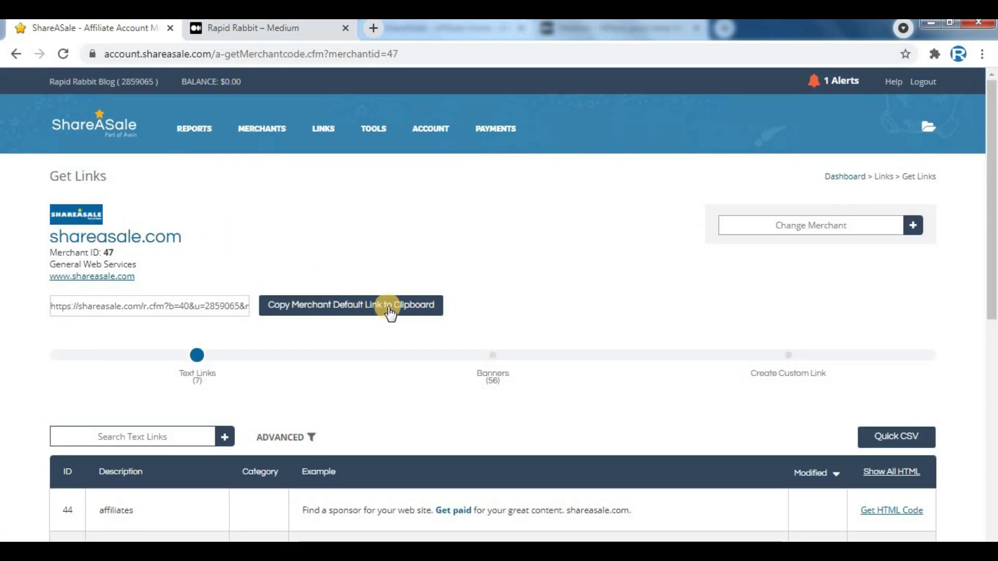
left_click(368, 307)
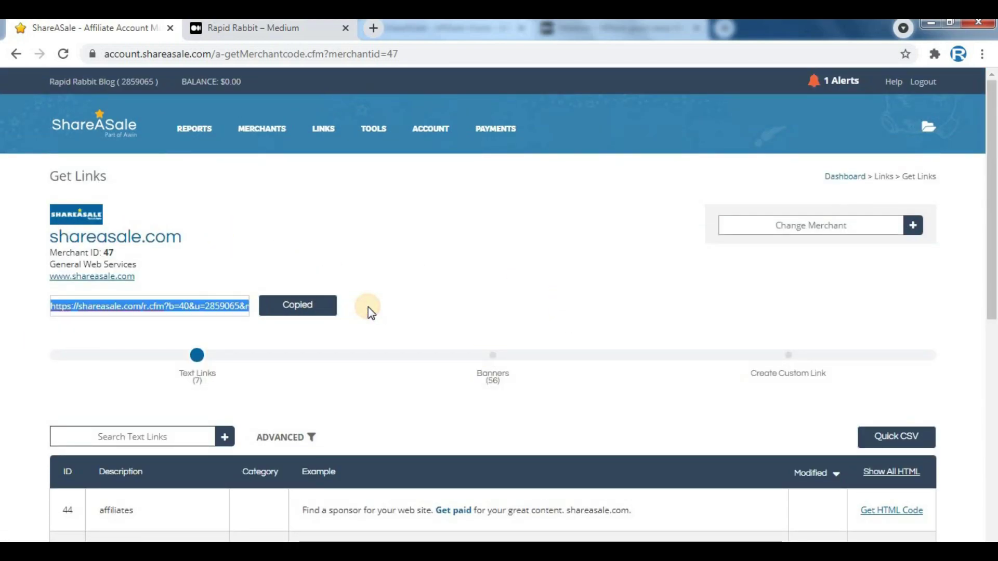
left_click(322, 260)
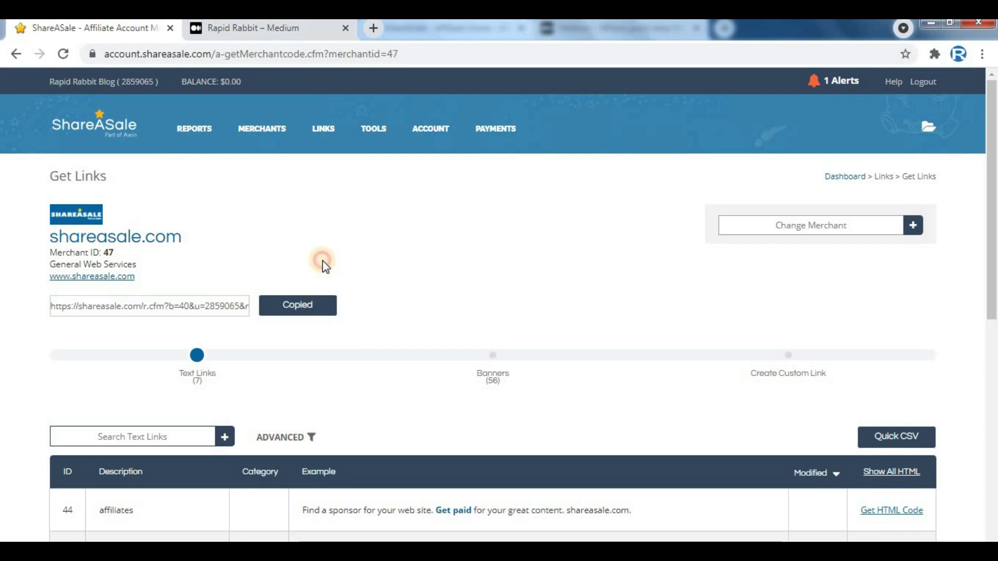
left_click(104, 125)
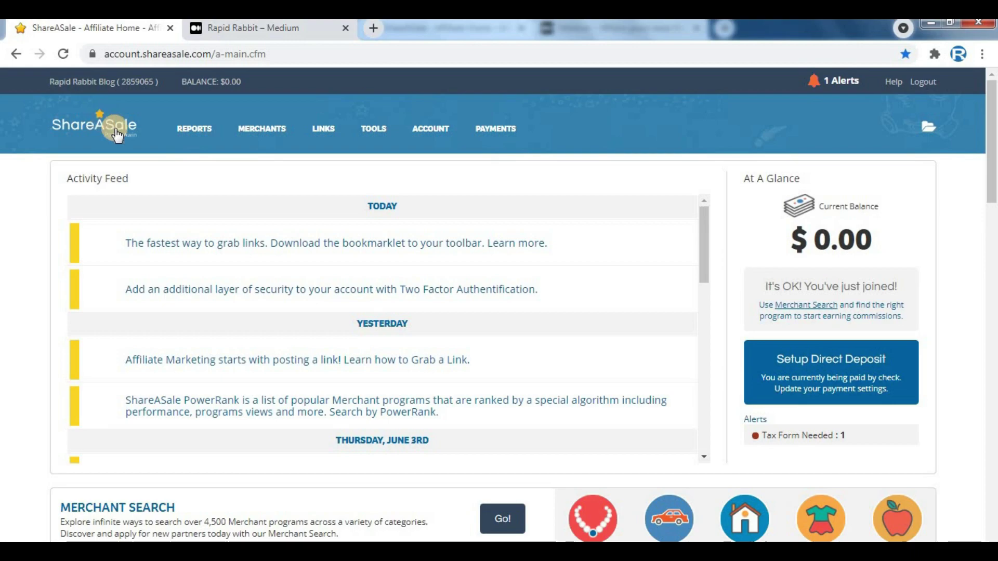
left_click(993, 235)
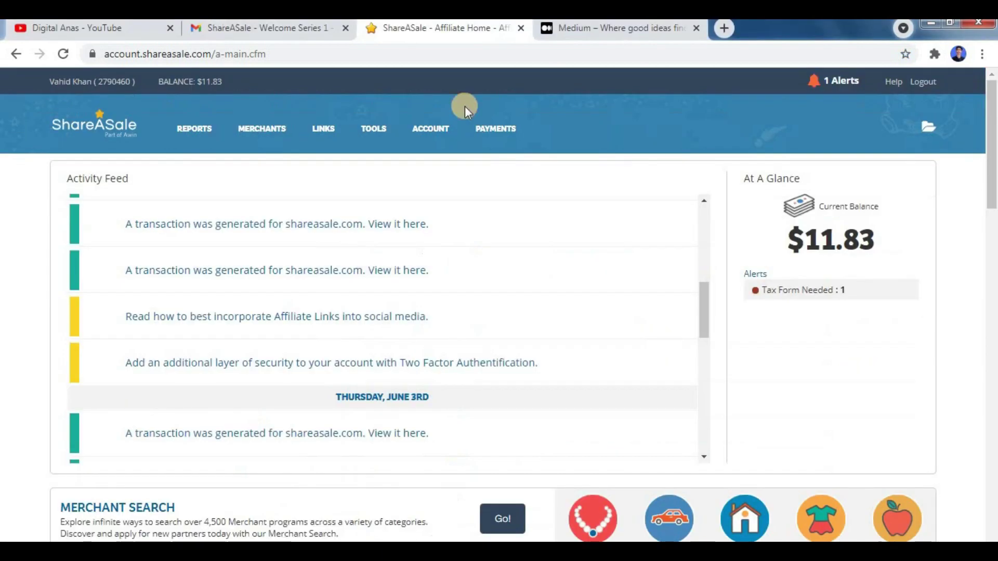
Step: Open Quora in a new tab of the browser window with the other ShareASale account, and return to Medium
left_click(724, 28)
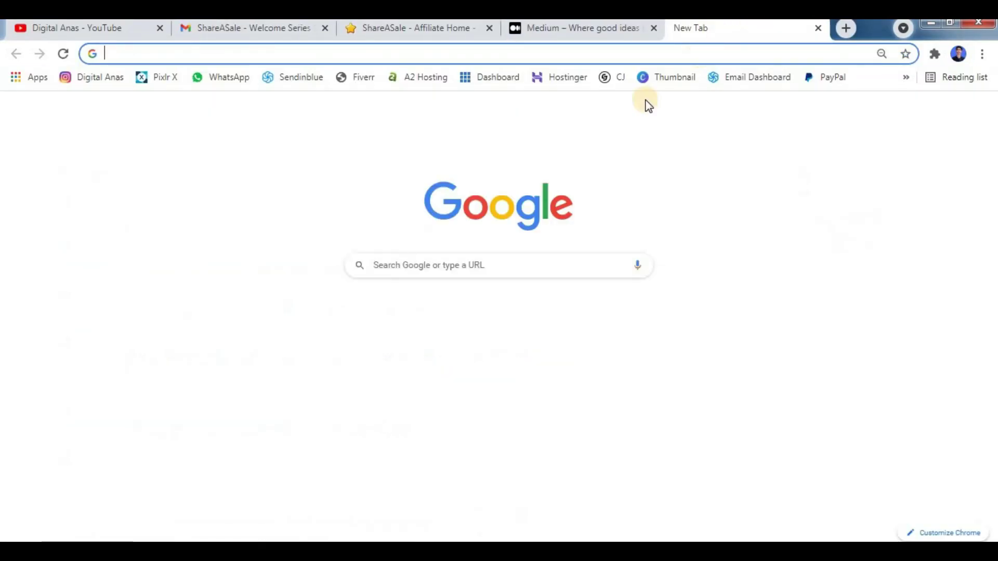
left_click(431, 377)
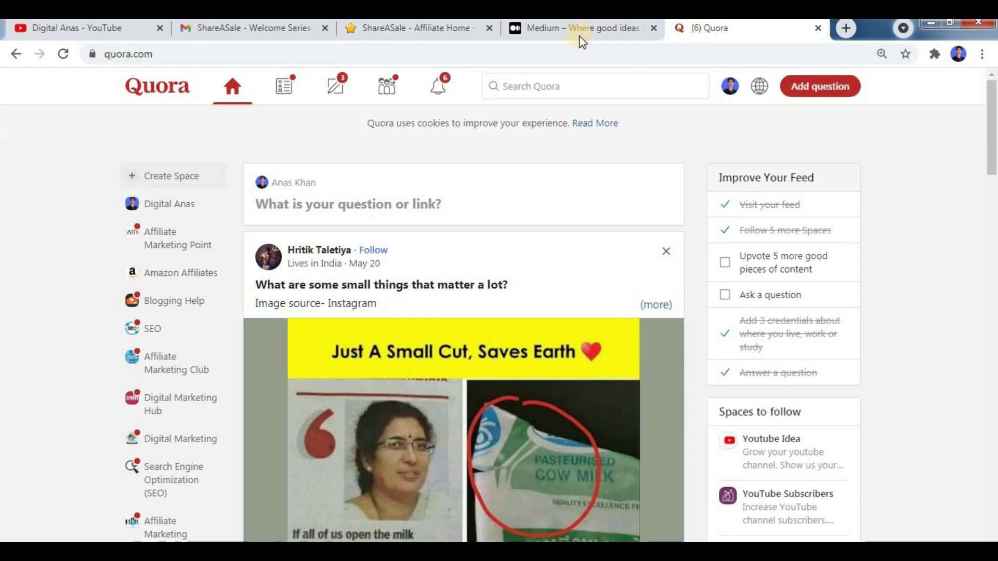
left_click(538, 31)
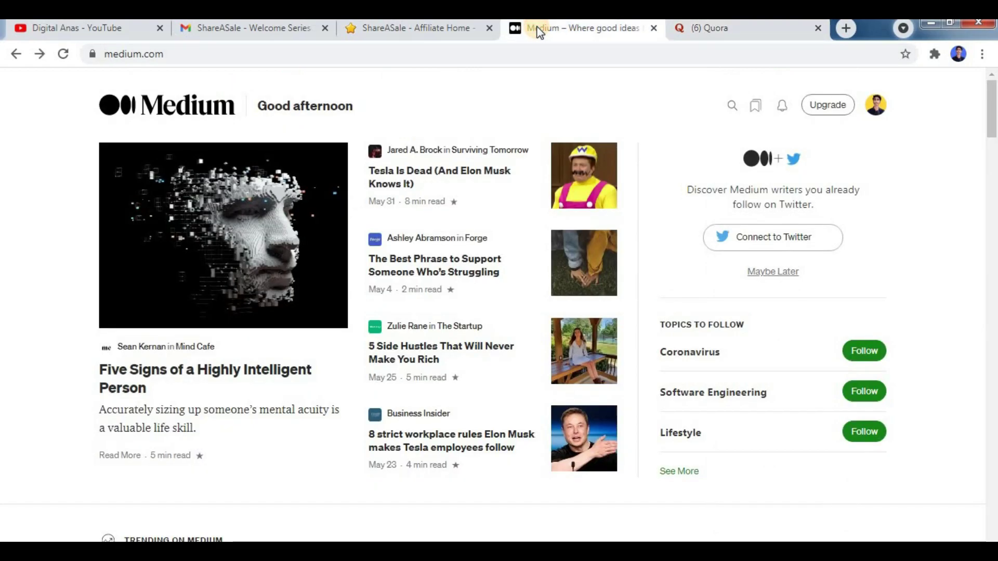